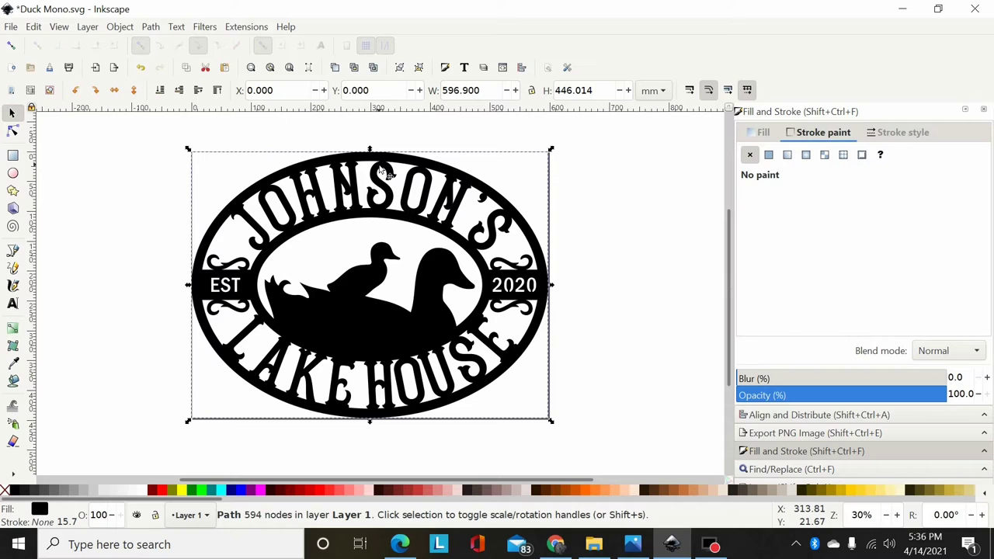
Step: Duplicate the Duck Mono lake-house sign path in place with Ctrl+D
key(ctrl)
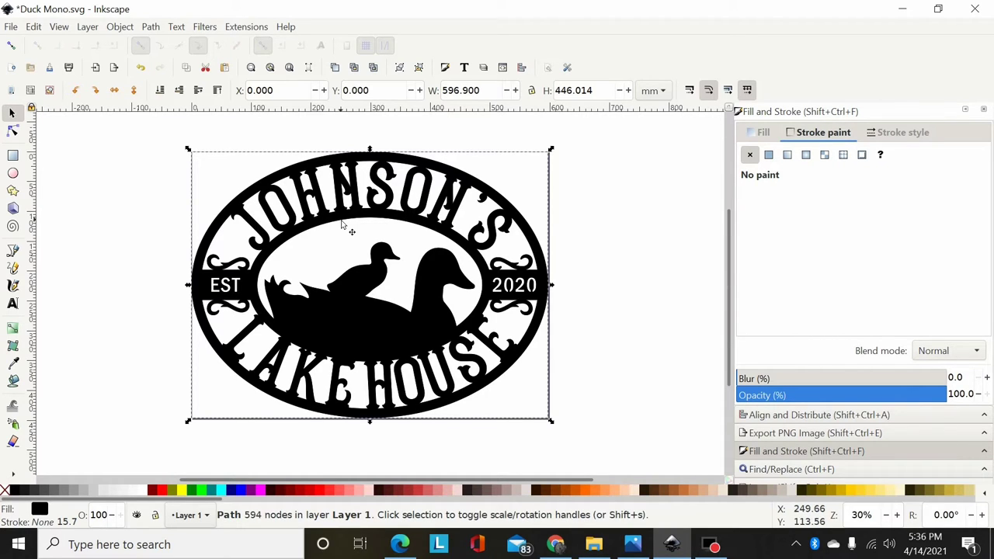
click(34, 26)
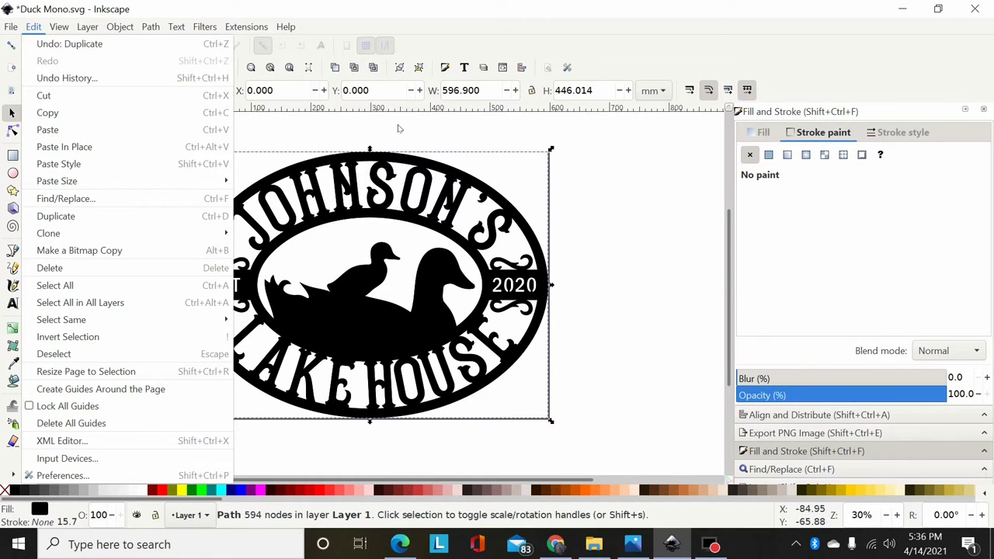
Step: Move the sign copy to the right and break it apart into 49 separate paths
click(399, 128)
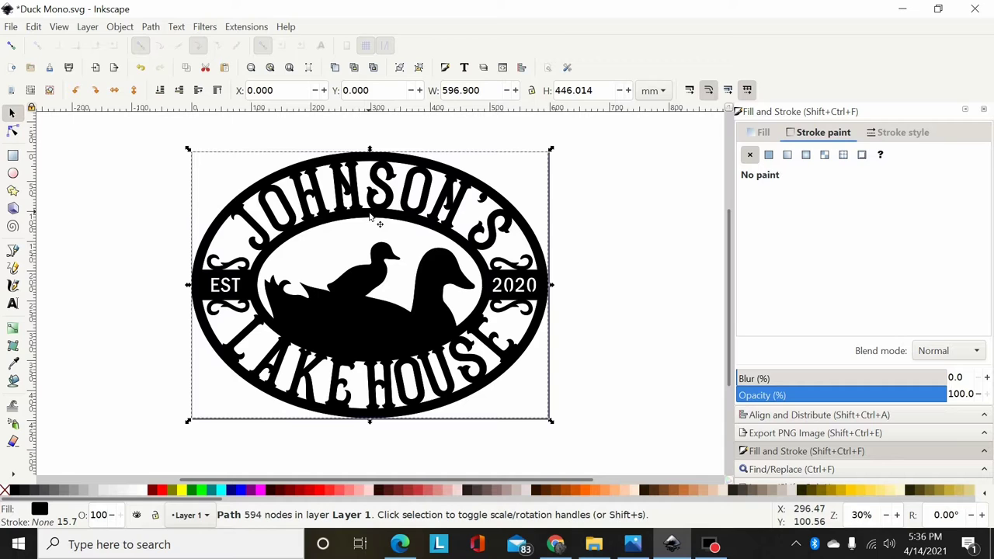
drag(378, 222, 461, 242)
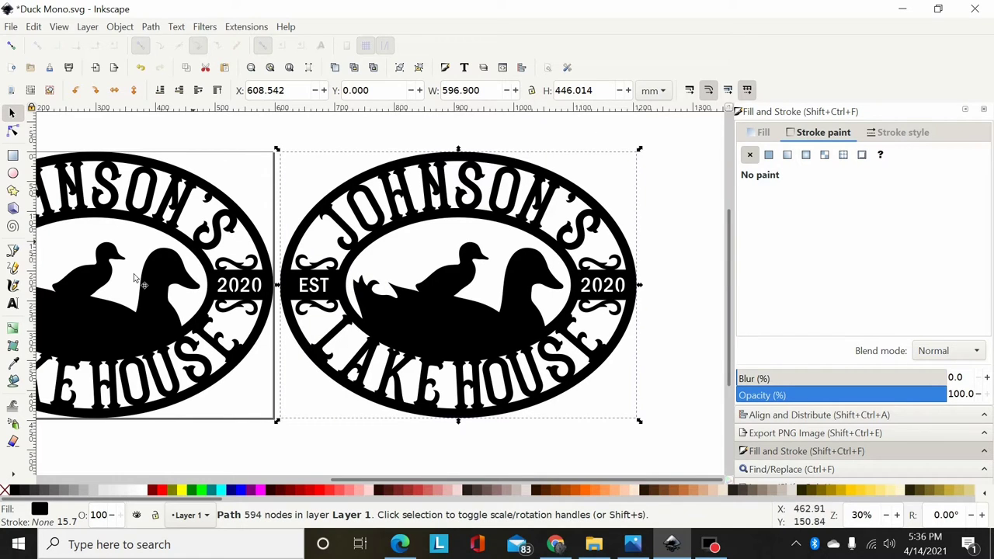
click(415, 155)
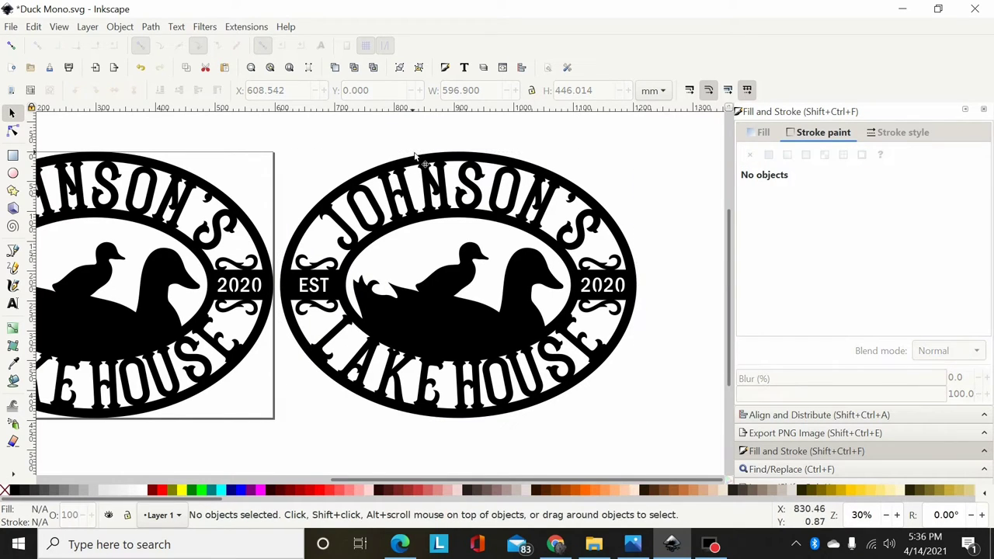
click(431, 159)
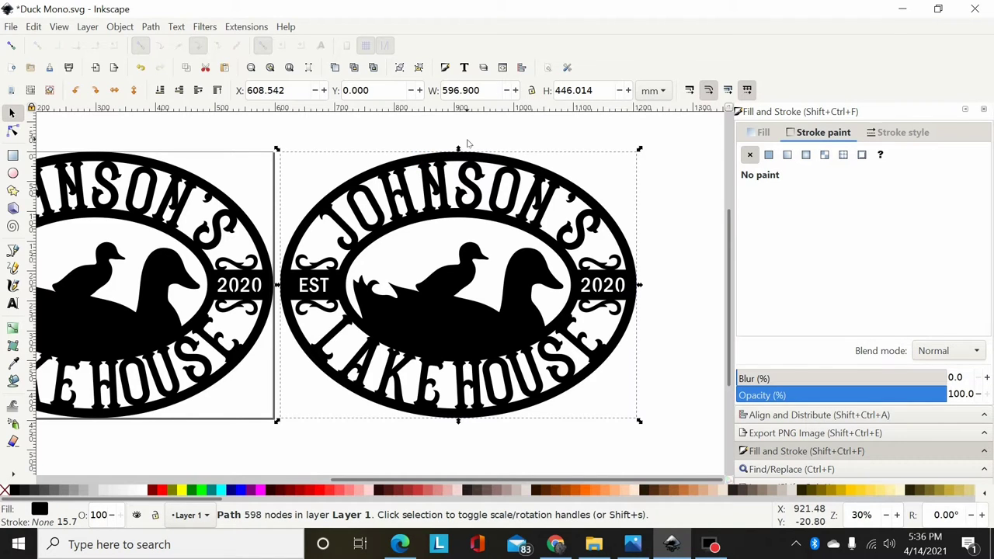
key(ctrl+shift+k)
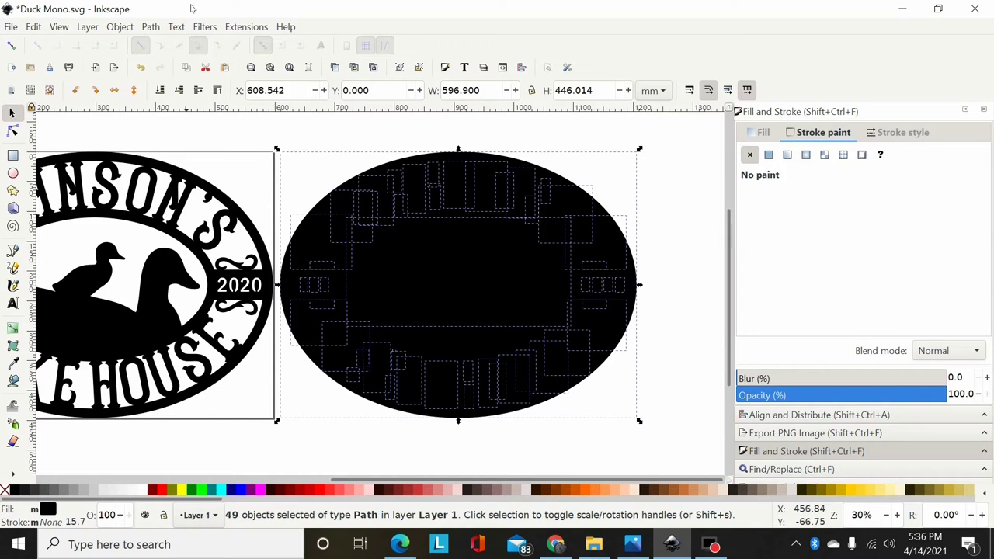
click(151, 26)
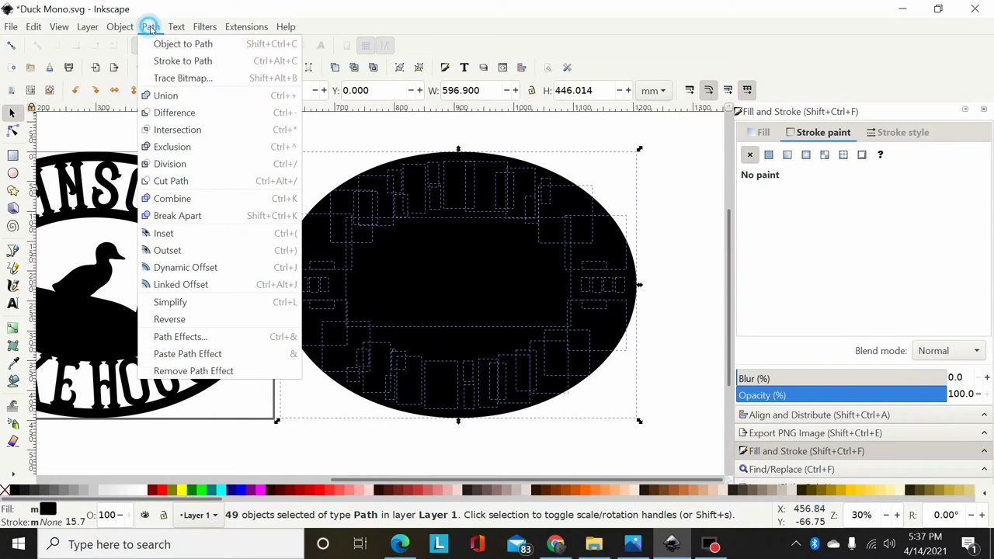
click(246, 215)
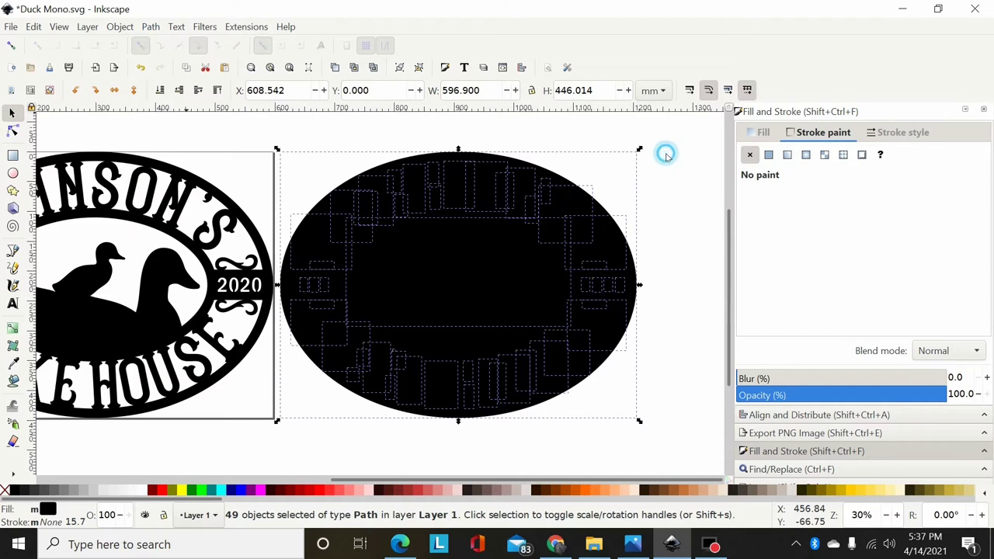
Step: Union the broken-apart pieces into one black oval path, then deselect it
key(ctrl+shift)
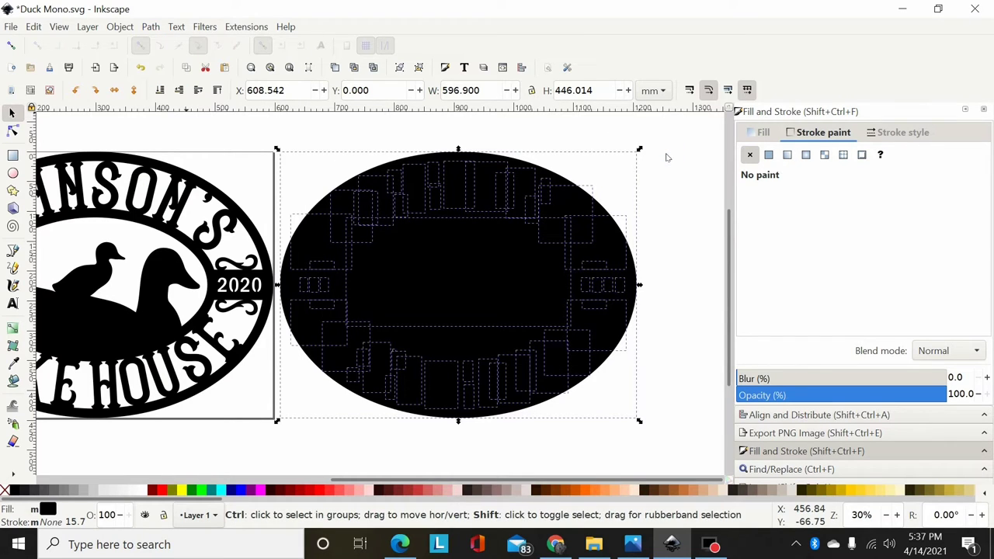
key(ctrl+plus)
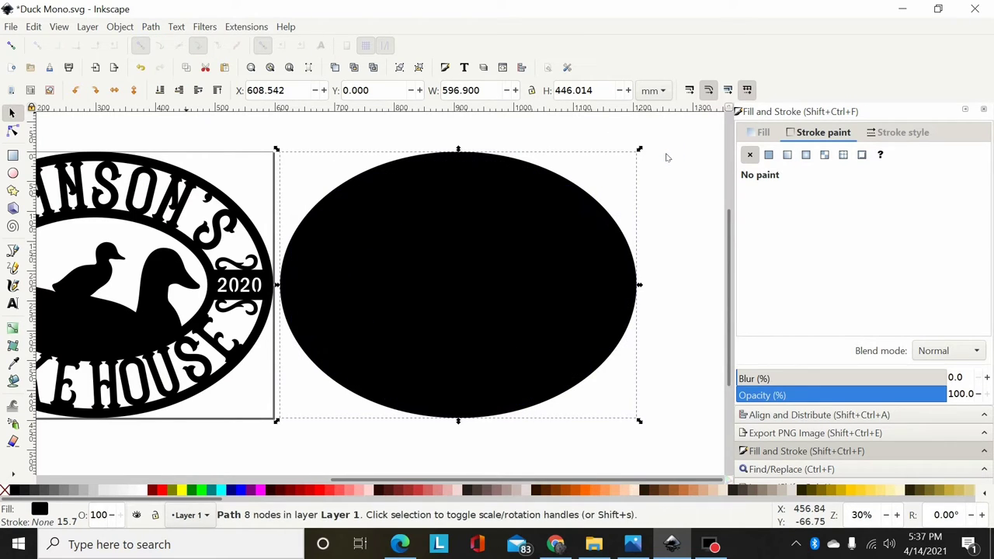
click(149, 26)
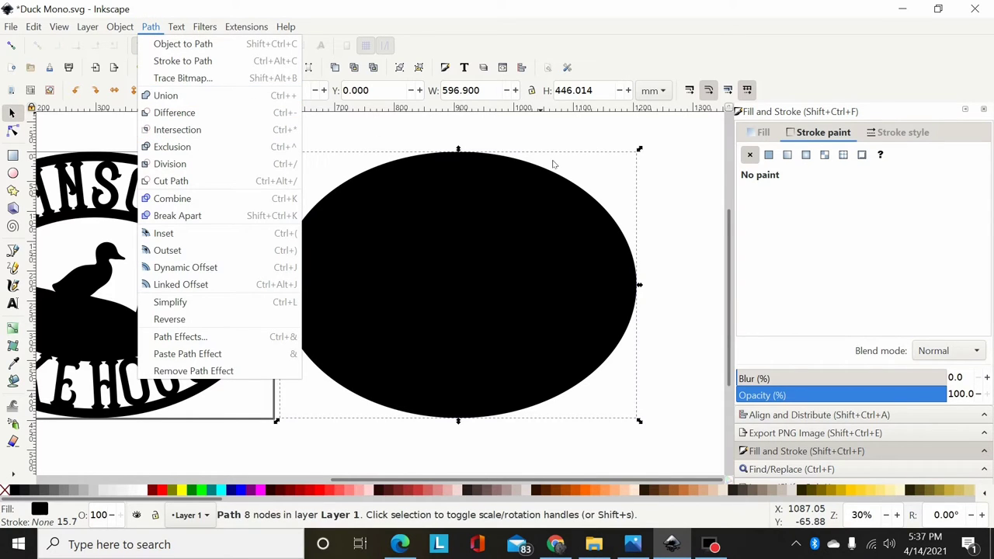
click(512, 119)
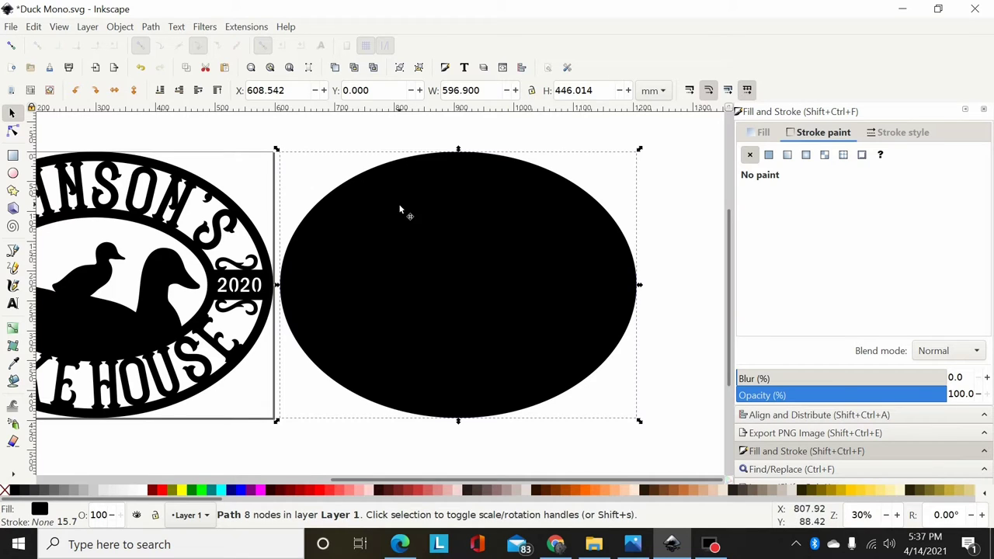
click(387, 141)
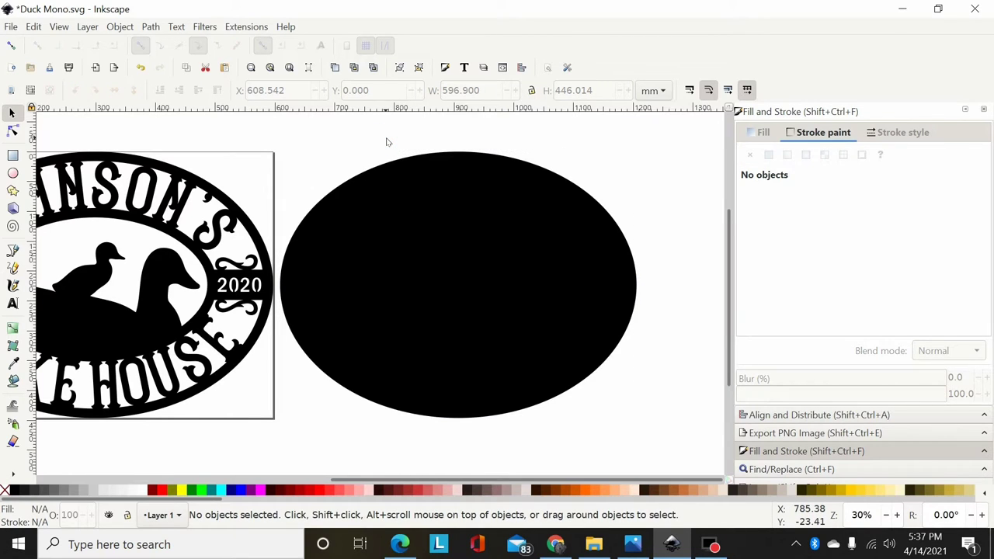
Step: Undo the union, delete the 48 inner pieces, and select the remaining 596.900 × 446.014 mm oval
key(ctrl+z)
mouse_move(660, 120)
mouse_down()
mouse_move(304, 393)
mouse_move(265, 443)
mouse_up()
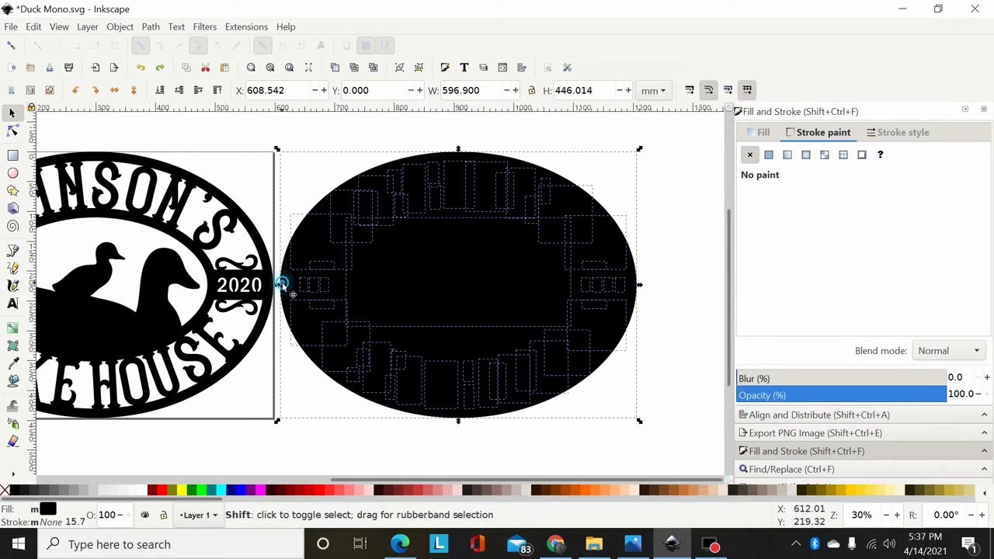
shift+click(286, 287)
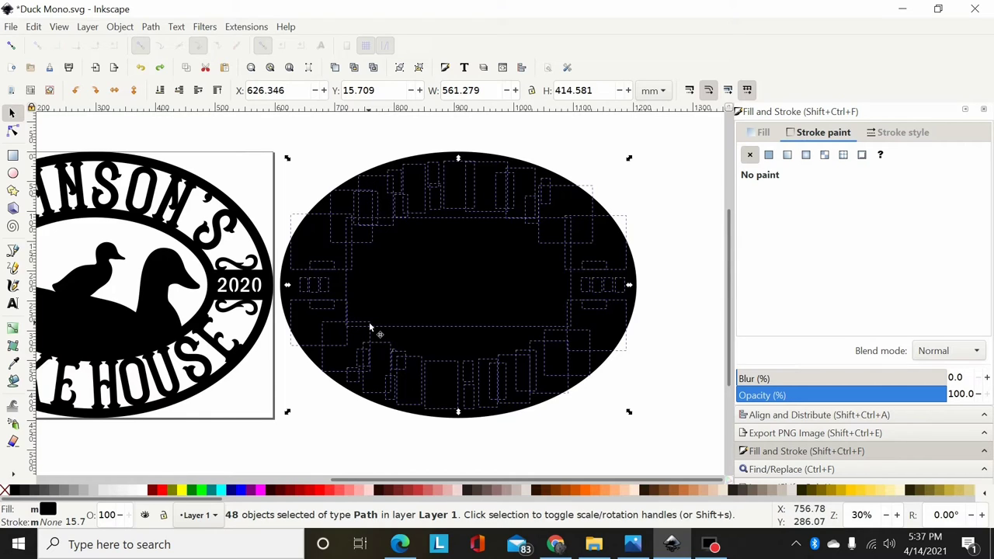
key(Escape)
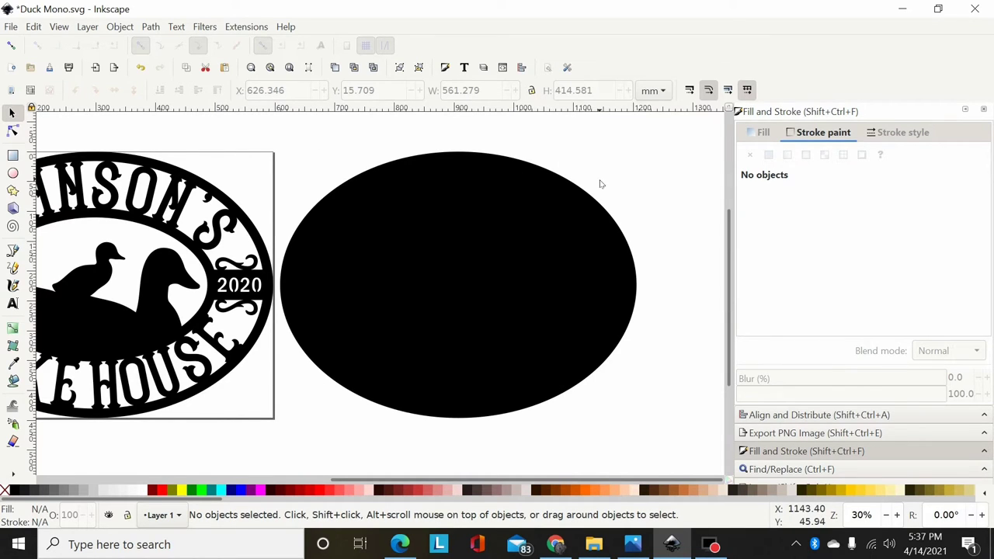
drag(677, 129, 218, 463)
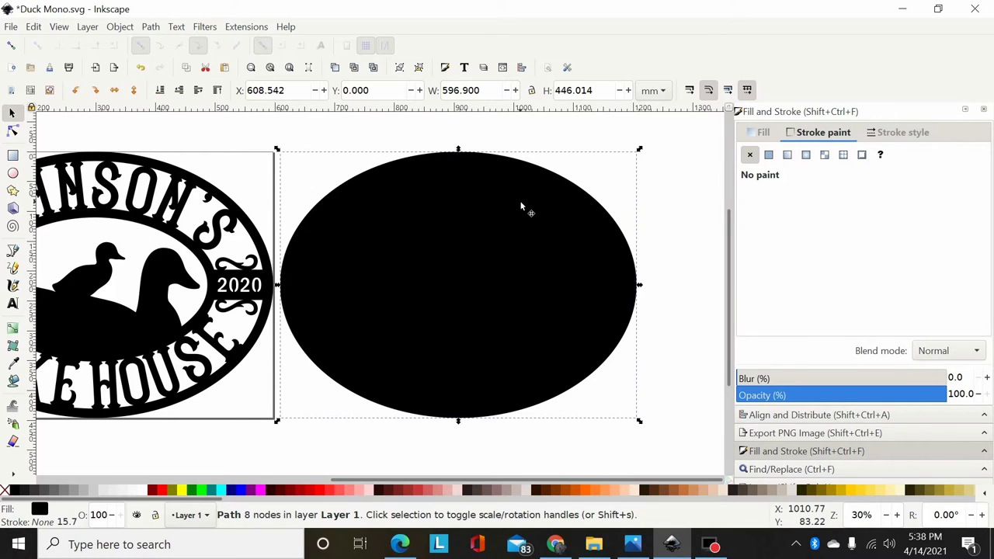
scroll(522, 206, up, 1)
scroll(522, 206, down, 1)
ctrl+scroll(526, 206, up, 1)
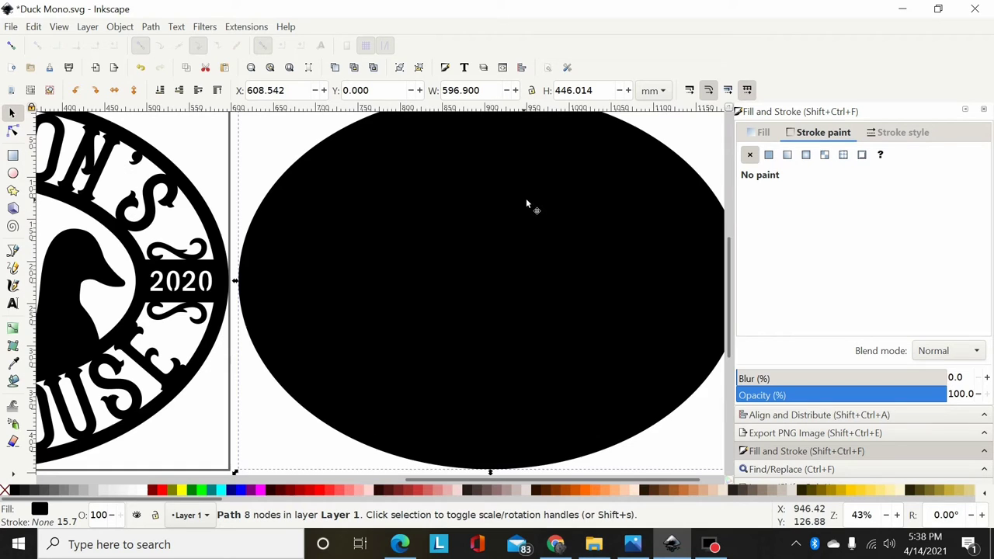
scroll(539, 198, up, 1)
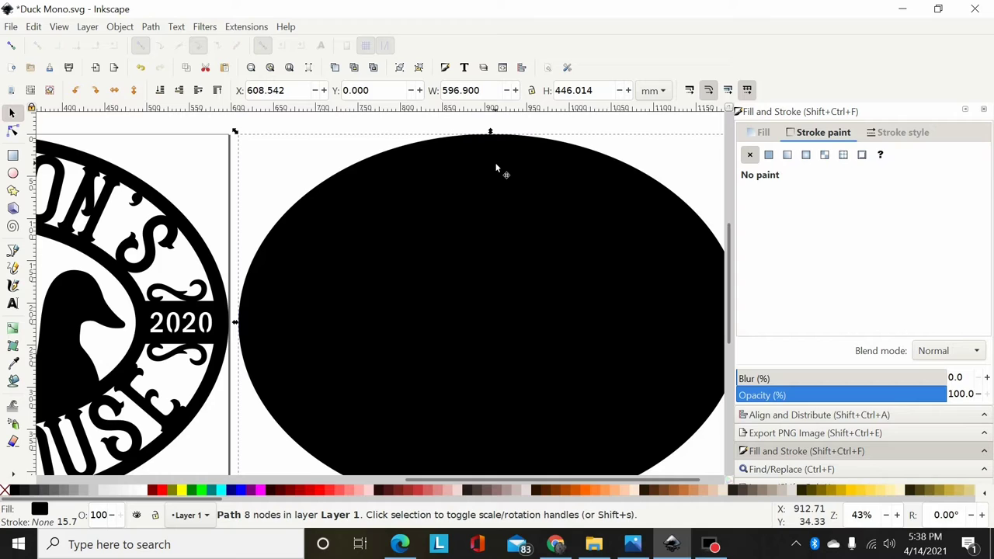
click(151, 27)
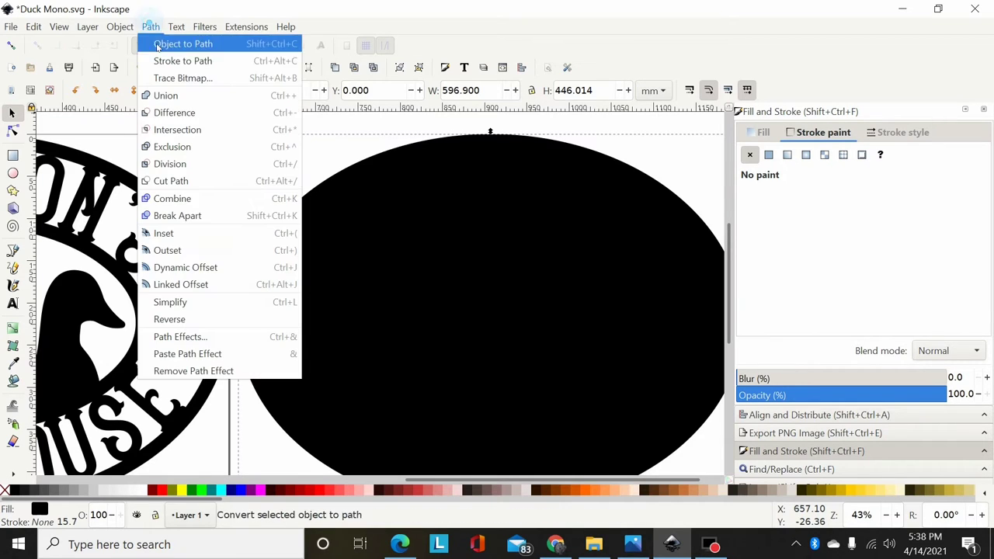
click(178, 252)
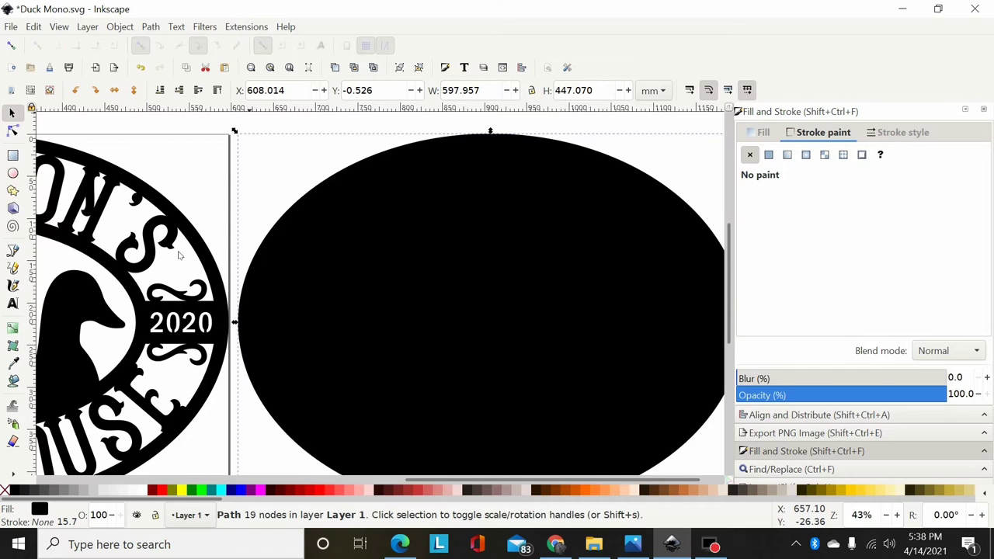
key(ctrl+z)
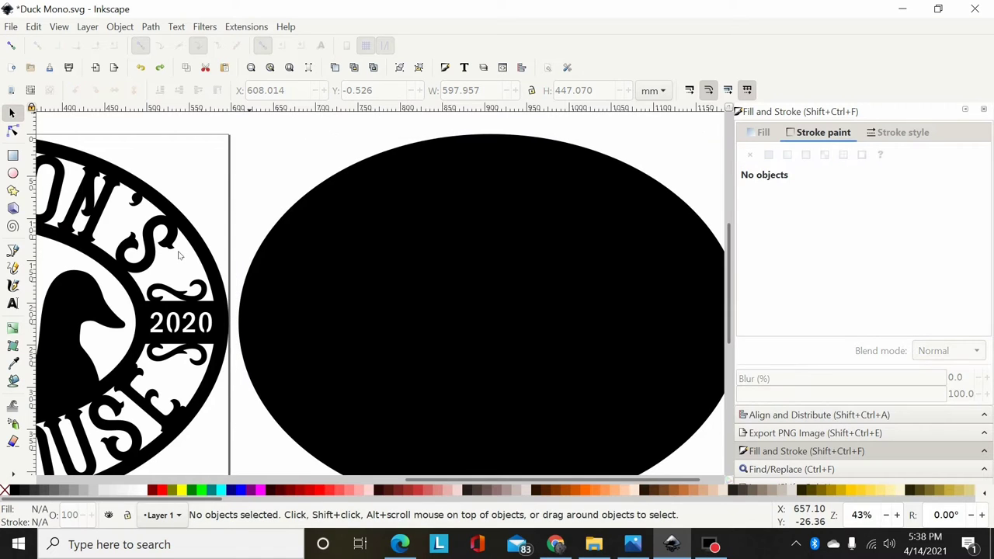
Step: Create a red linked offset of the black oval, expanded just beyond its edge
click(340, 216)
click(151, 27)
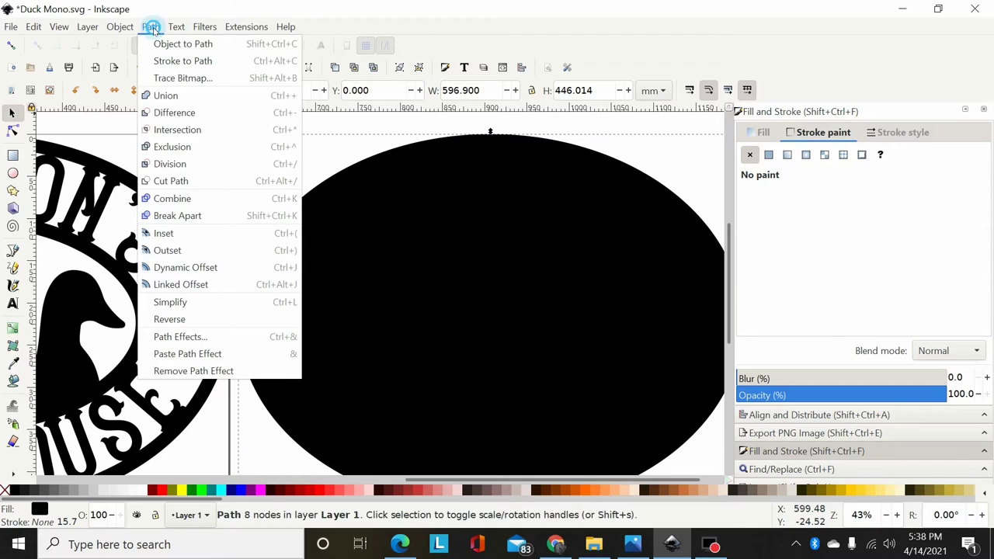
click(180, 285)
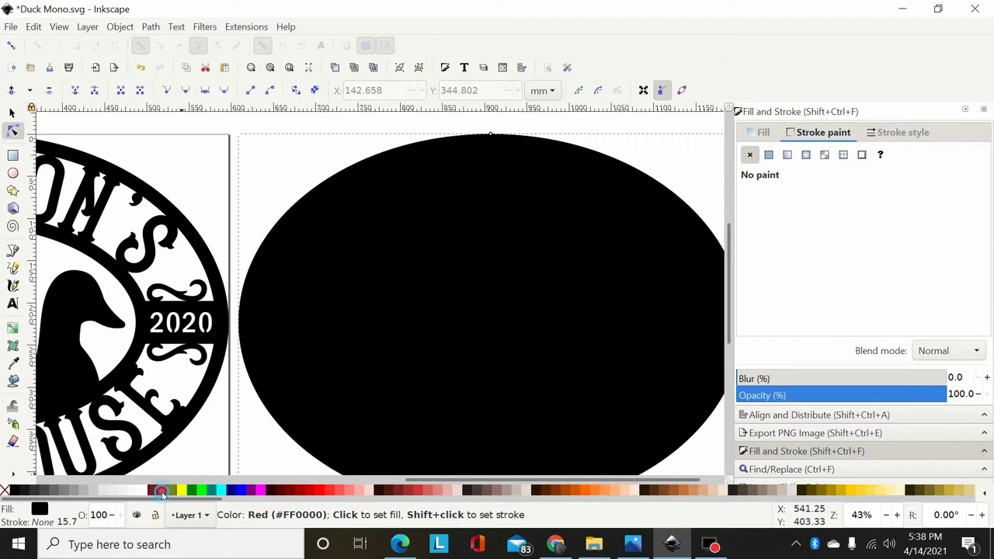
click(162, 492)
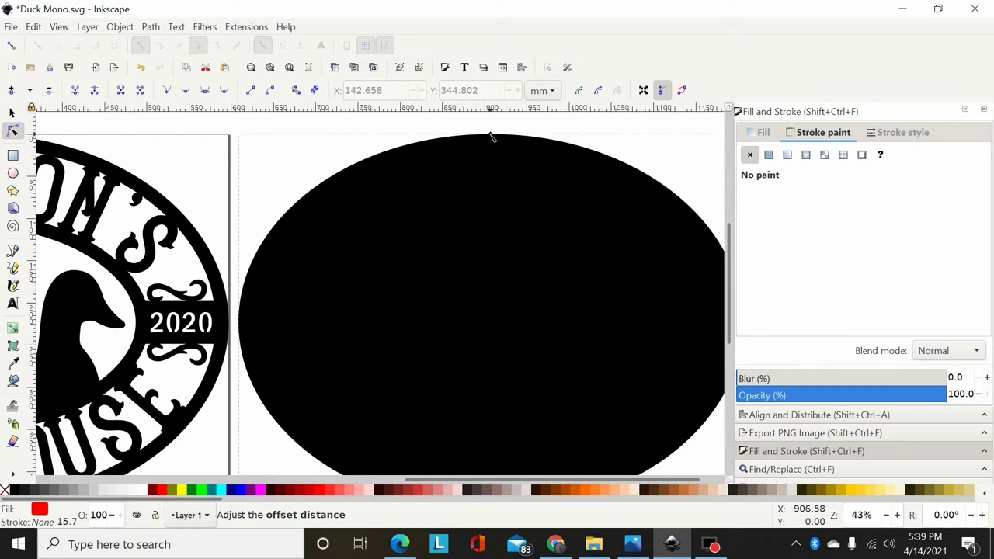
drag(490, 136, 492, 133)
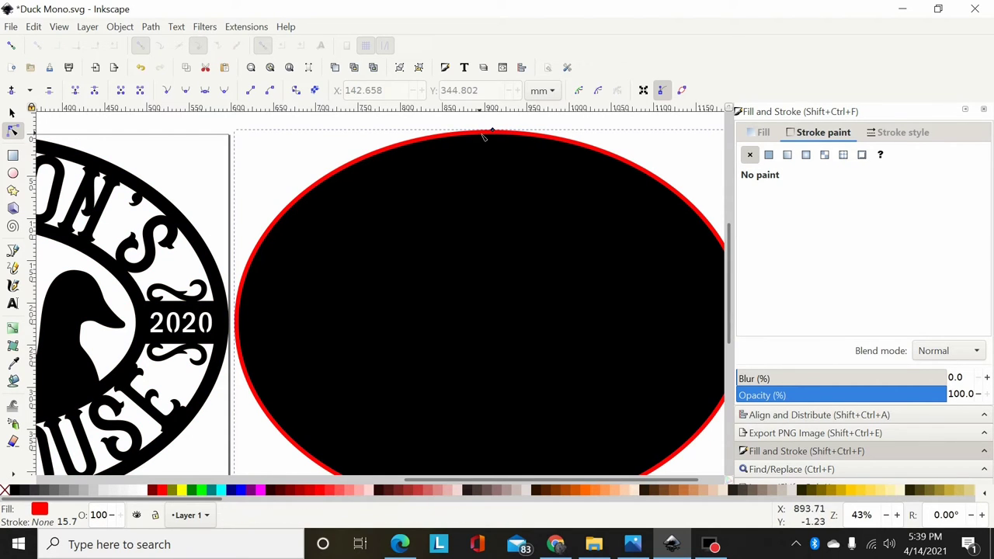
Step: Delete the original black oval underneath, leaving the 606.795 × 455.908 mm red oval selected
click(150, 26)
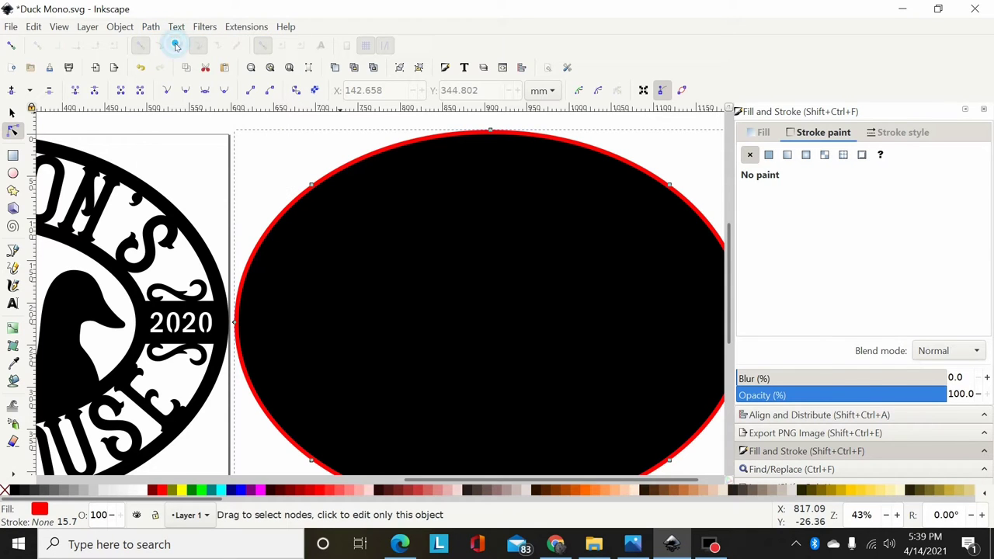
key(s)
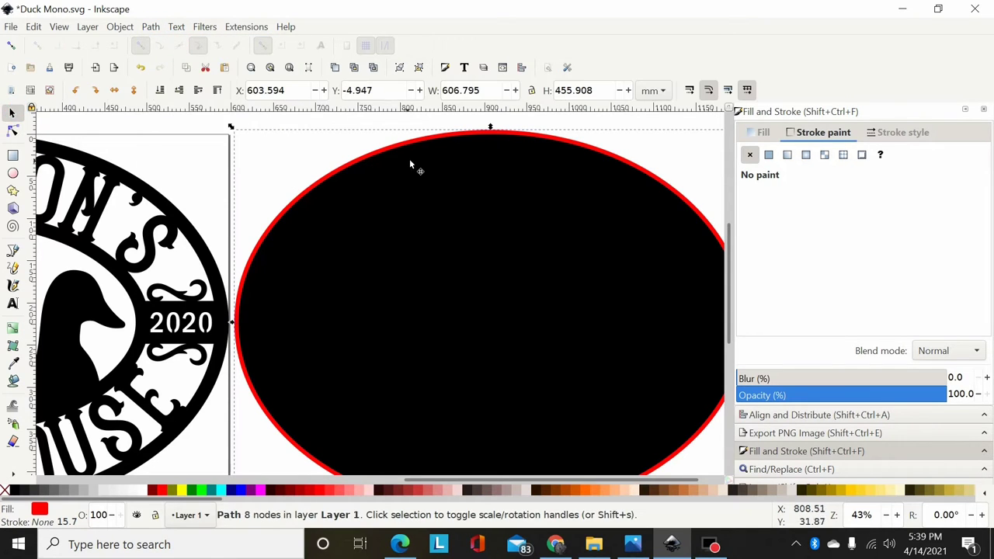
click(493, 214)
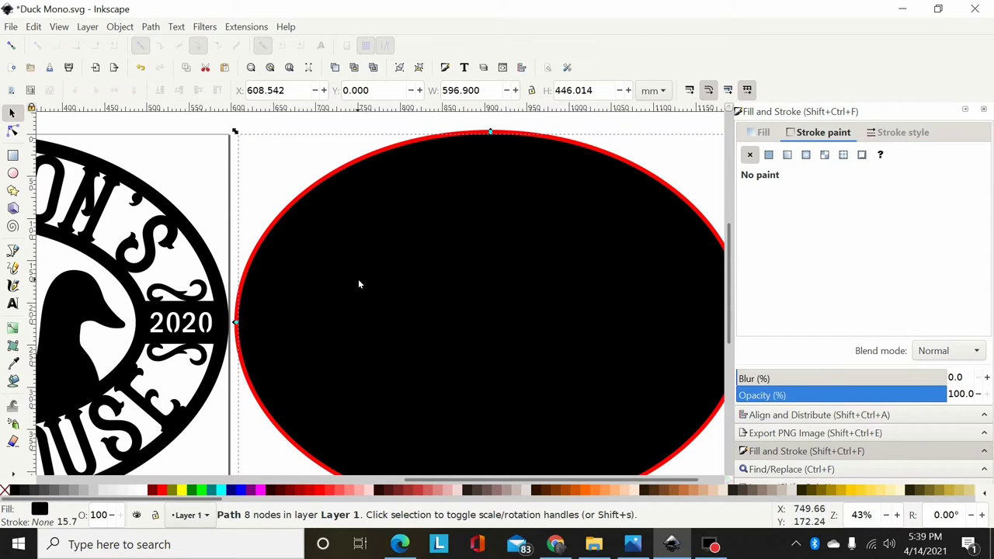
key(Delete)
click(434, 227)
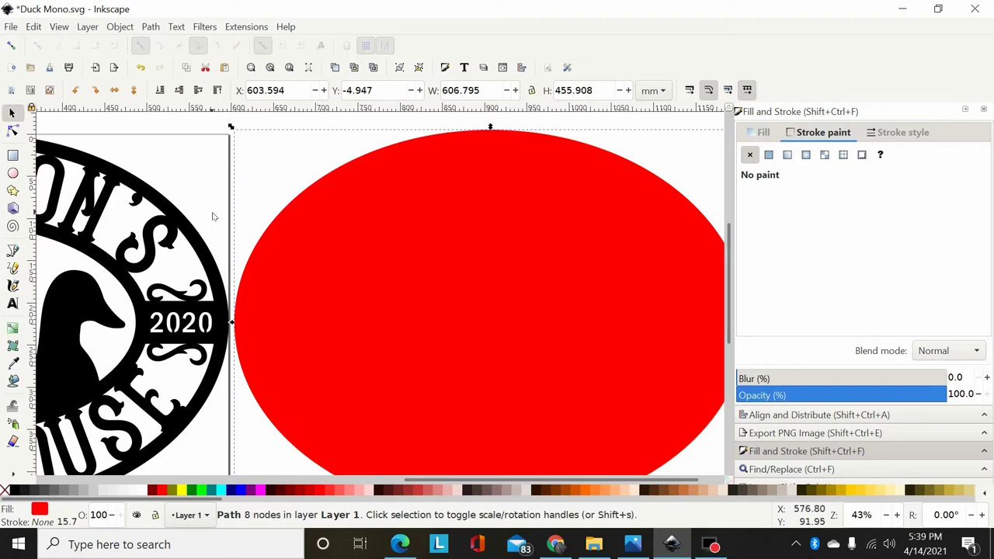
Step: Undo the red fill and outline edits so the oval is black with no stroke
key(ctrl)
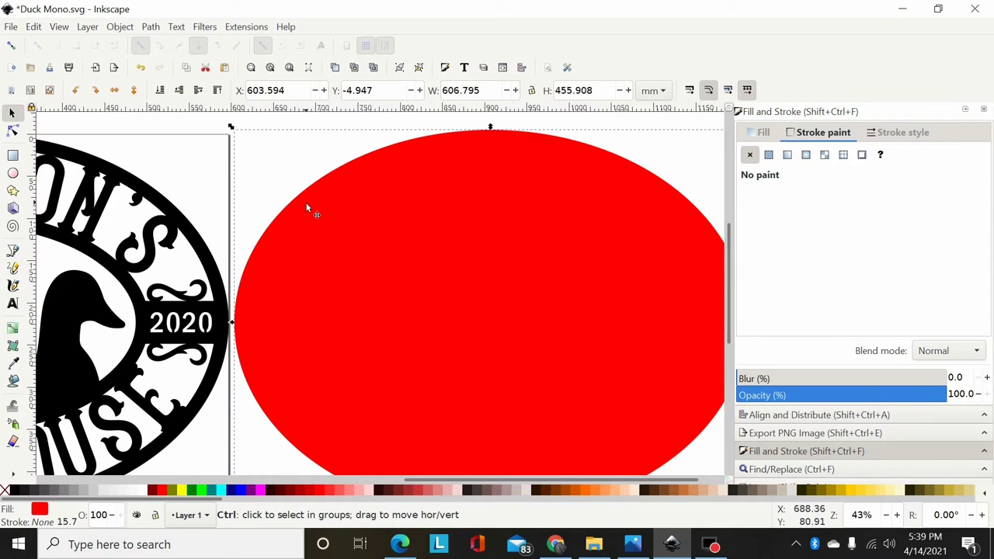
key(ctrl+z)
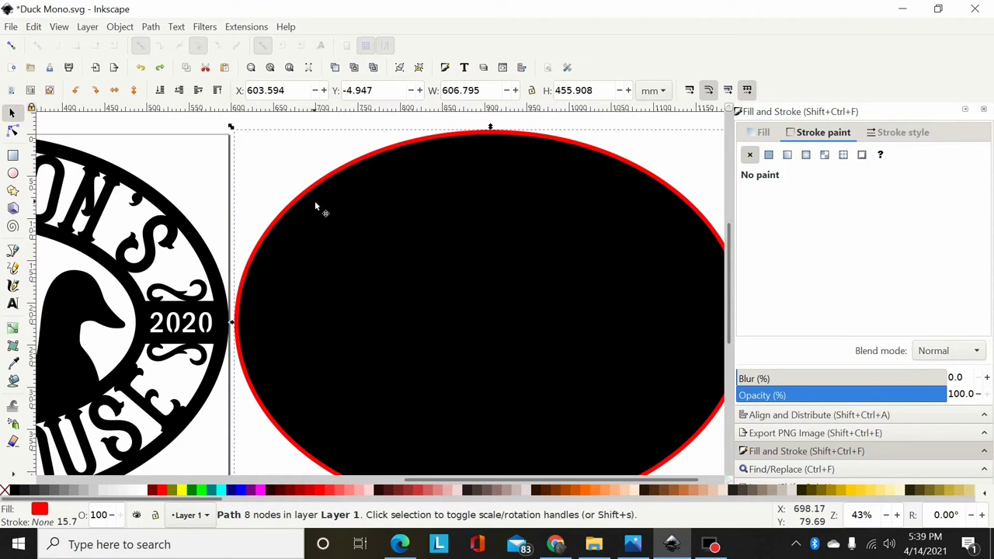
key(Escape)
key(ctrl+z)
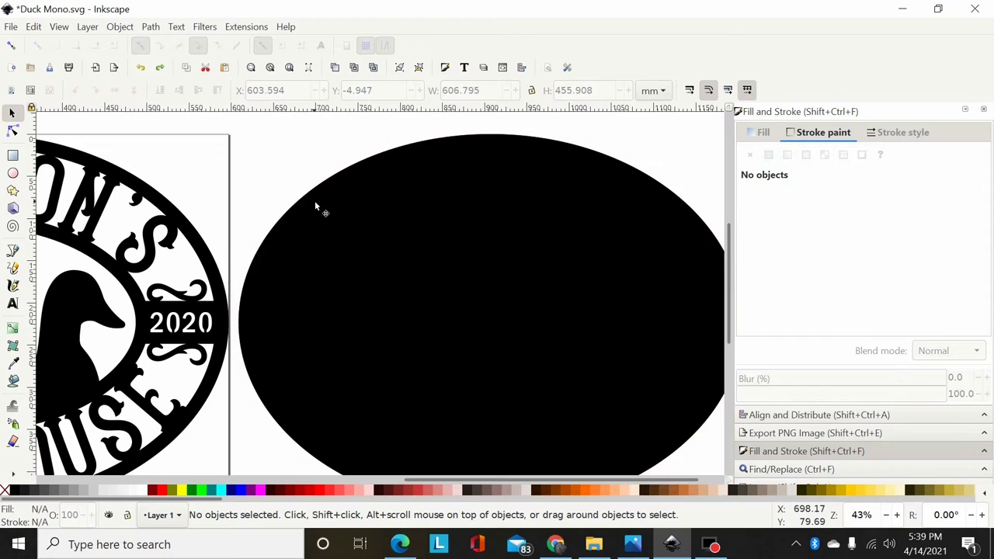
click(369, 203)
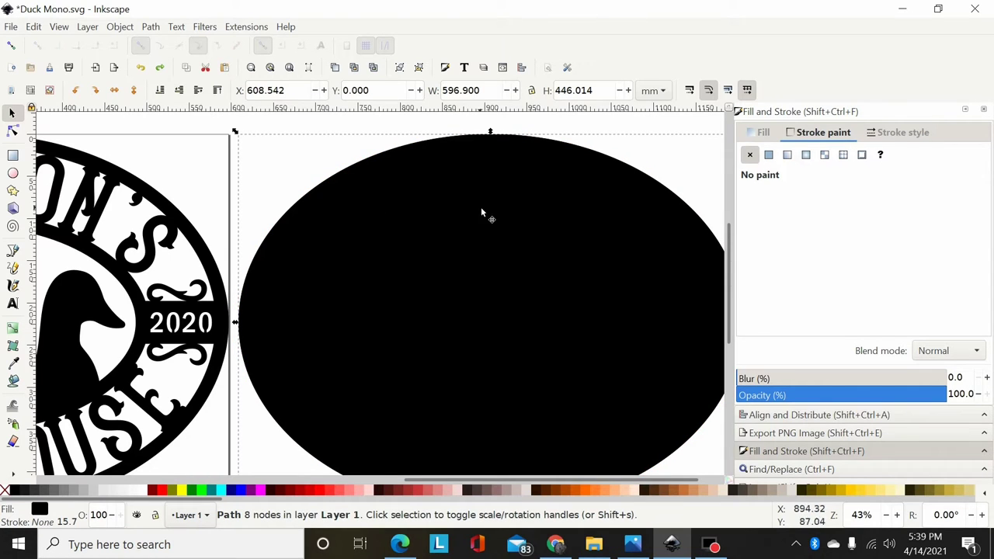
Step: Zoom out to show the whole sign and reselect the 596.900 × 446.014 mm black oval
key(minus)
key(minus)
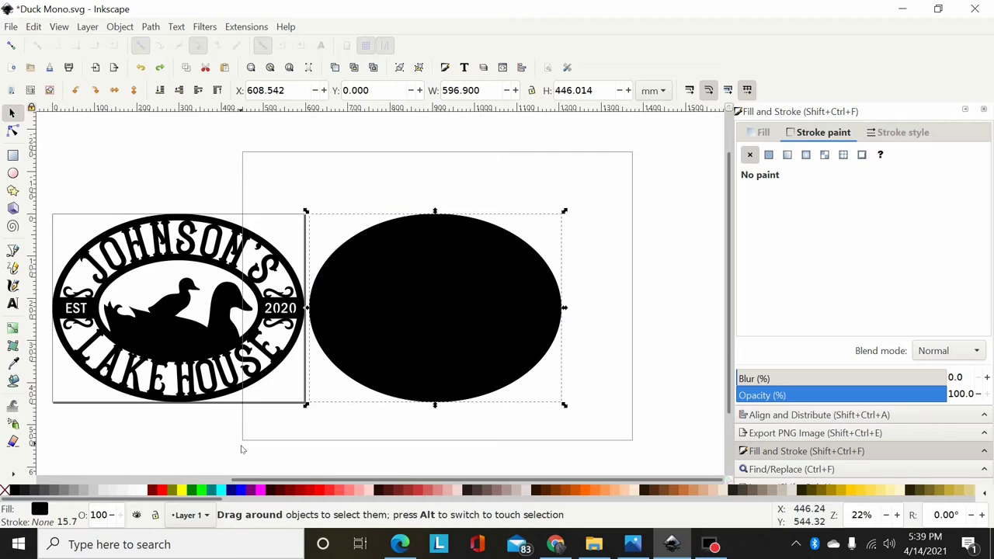
drag(241, 449, 260, 446)
click(561, 328)
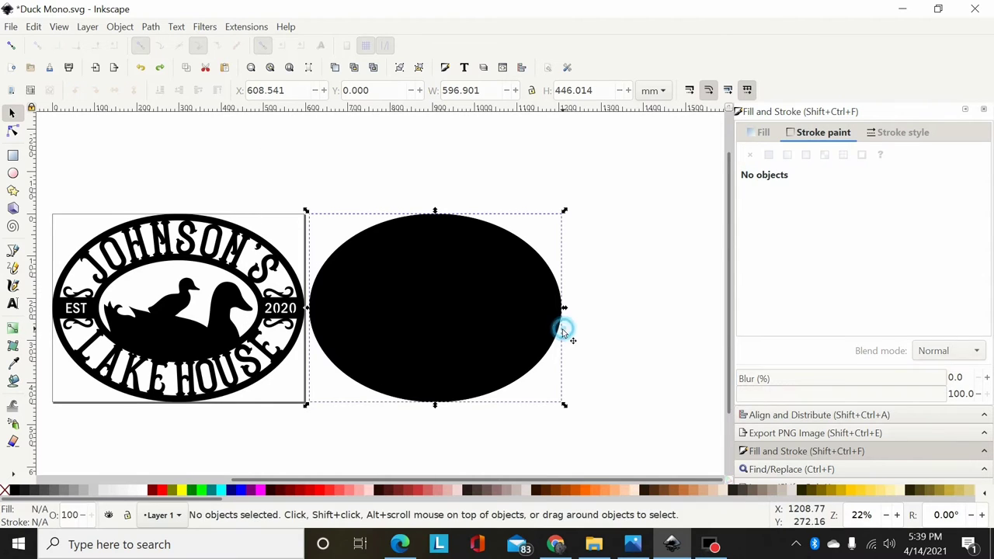
click(477, 315)
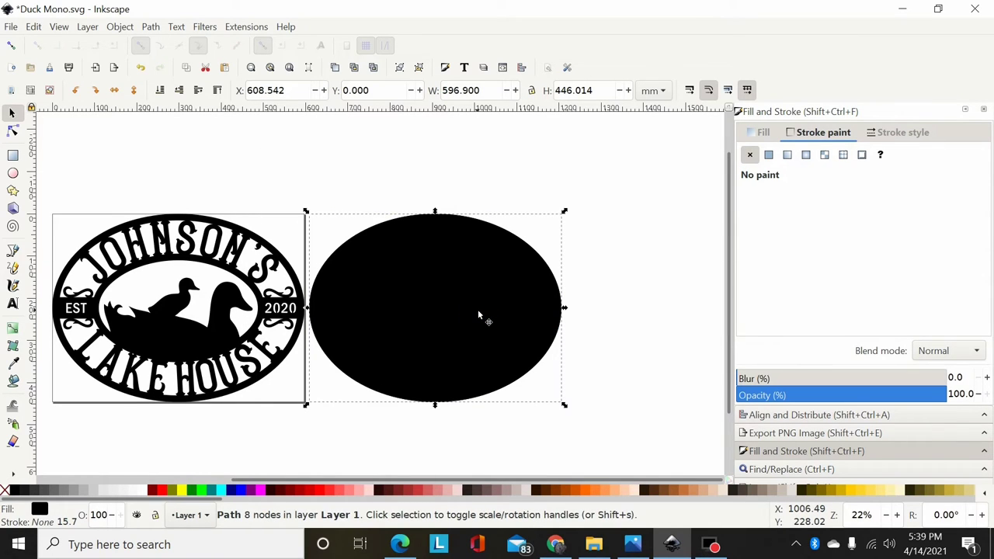
alt+click(479, 314)
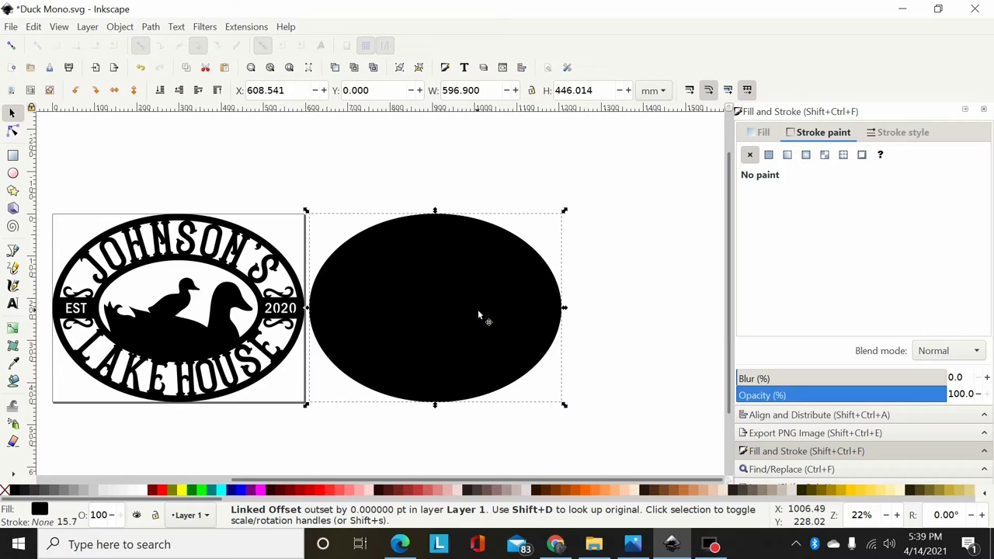
key(Escape)
drag(653, 164, 282, 466)
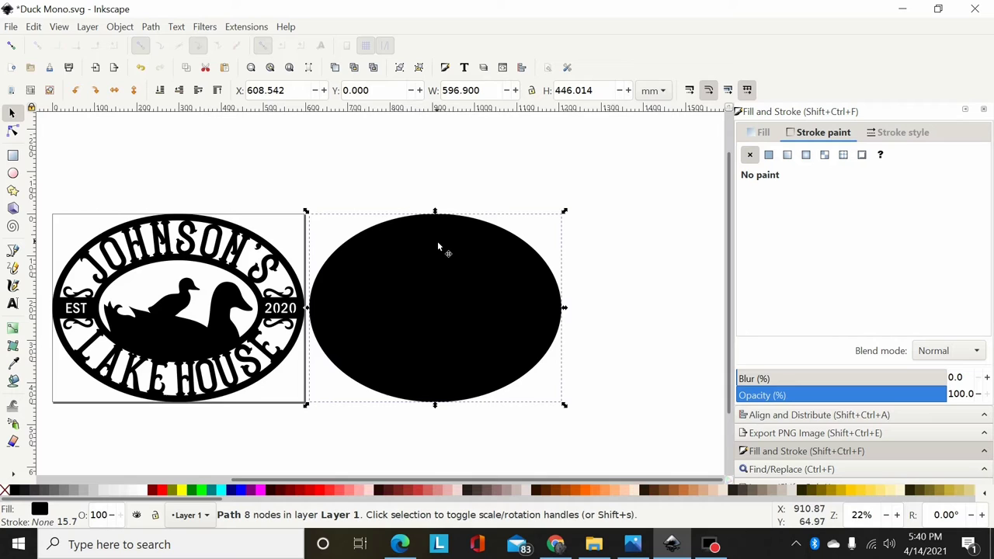
Step: Colour the duck sign red and centre it horizontally and vertically on the black oval
click(284, 315)
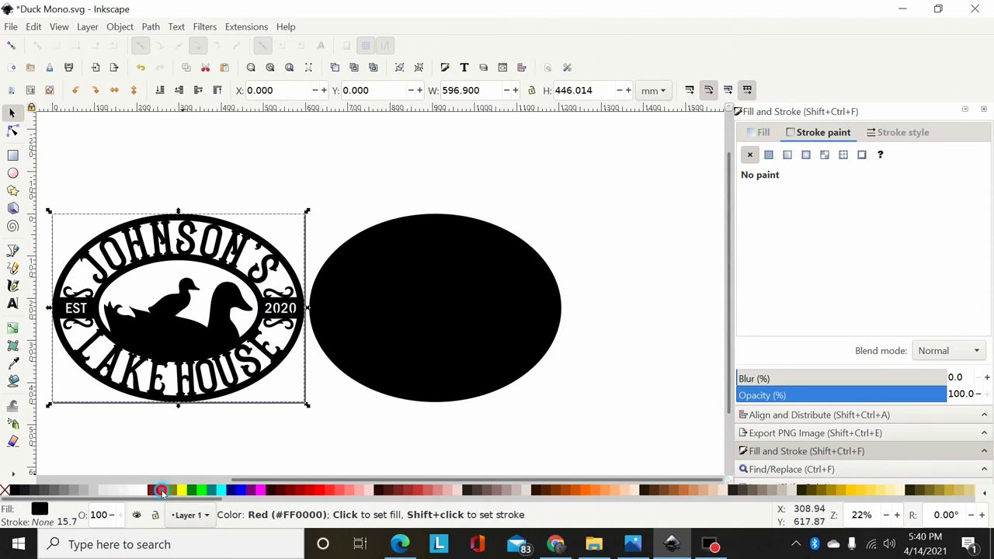
click(160, 490)
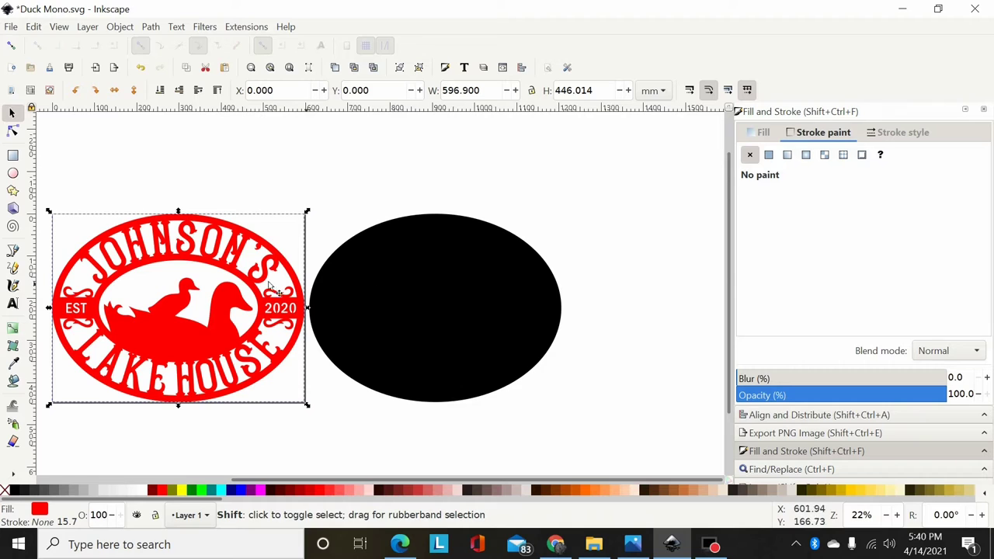
shift+click(470, 263)
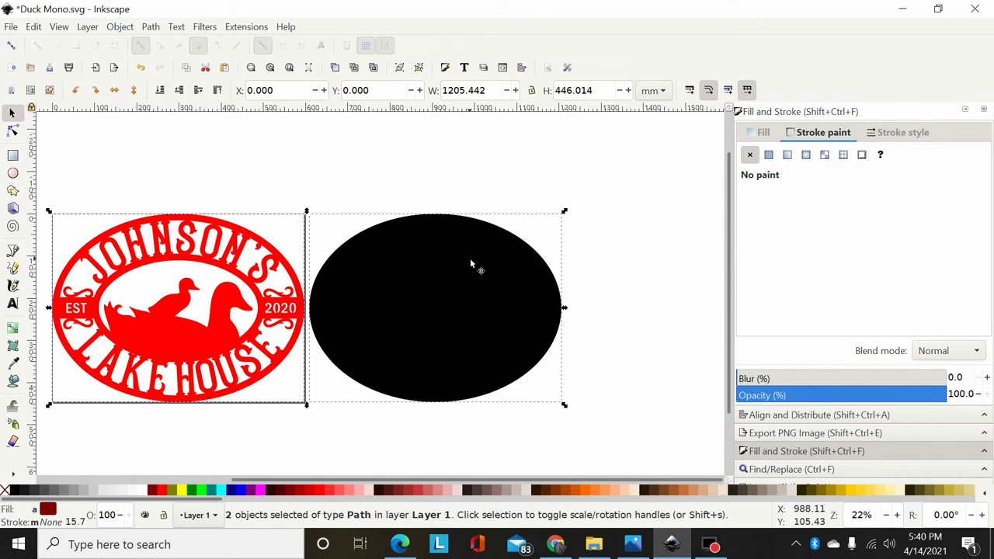
click(796, 416)
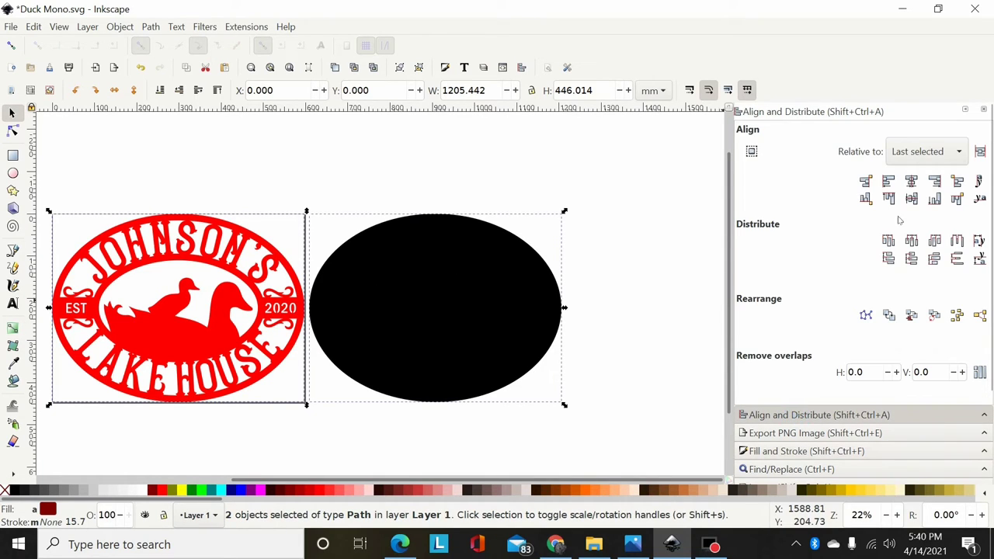
click(912, 181)
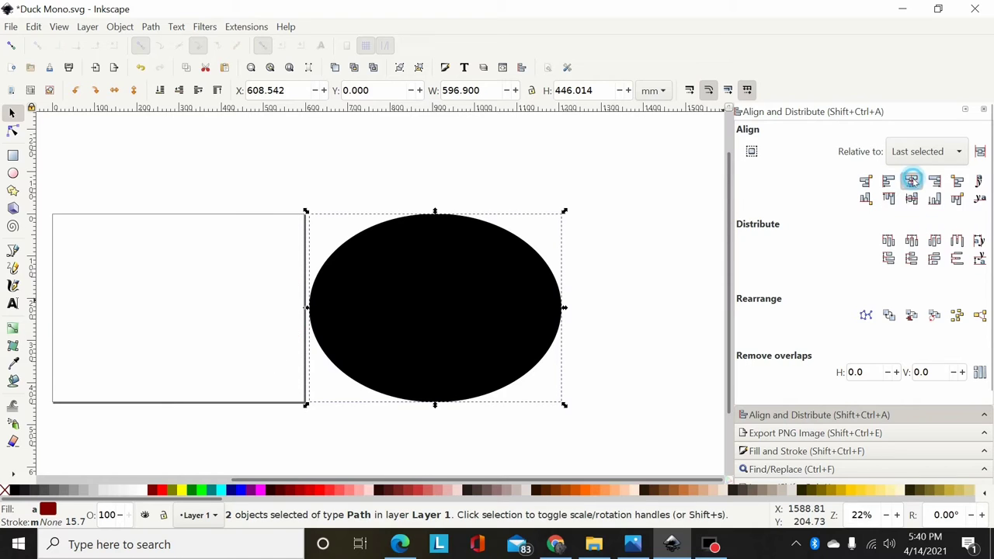
click(912, 199)
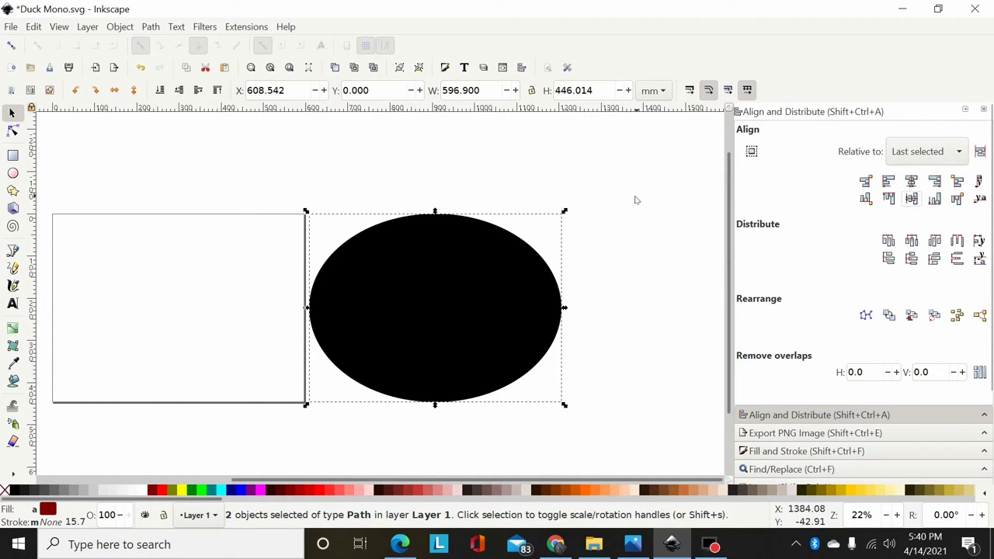
Step: Lower the black oval to the bottom behind the red sign and zoom in
click(588, 210)
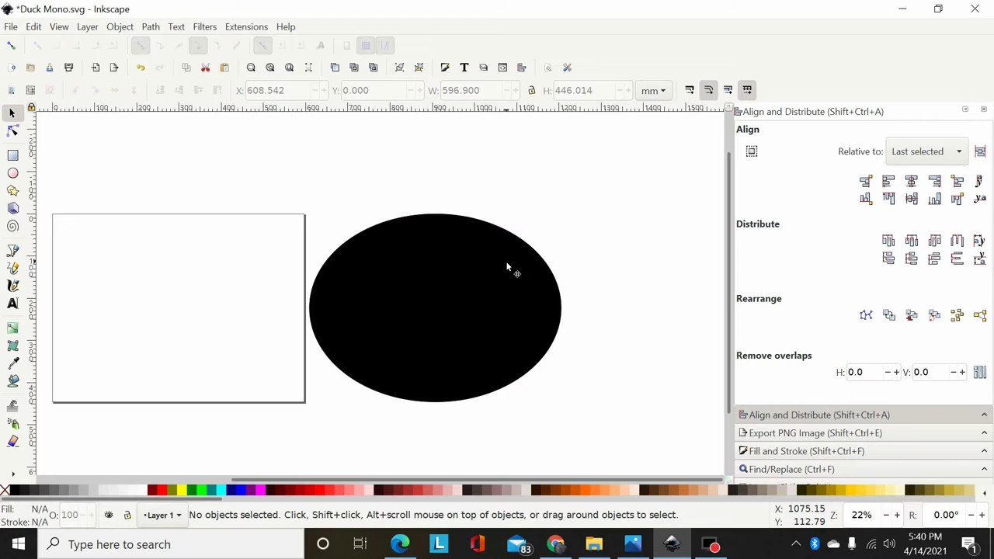
click(508, 267)
key(End)
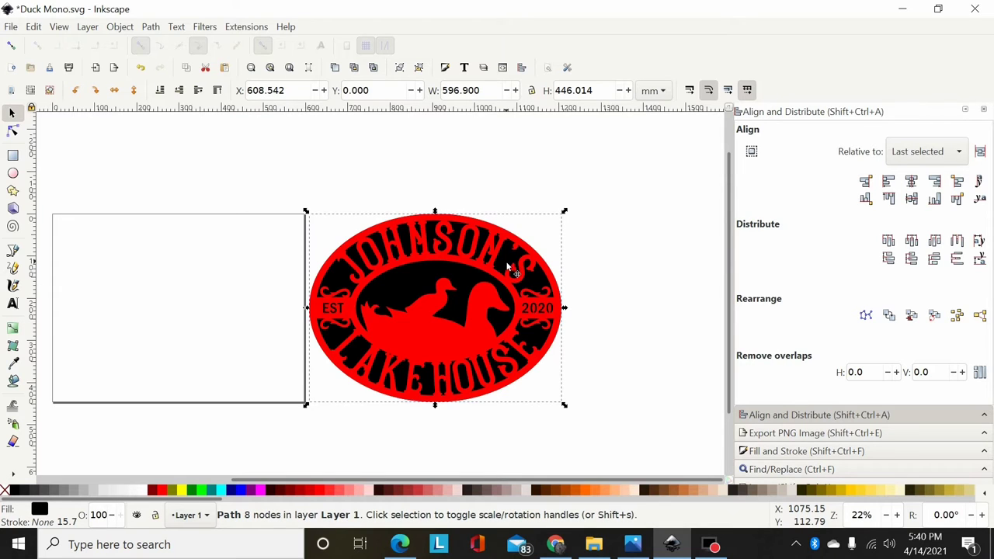
click(633, 250)
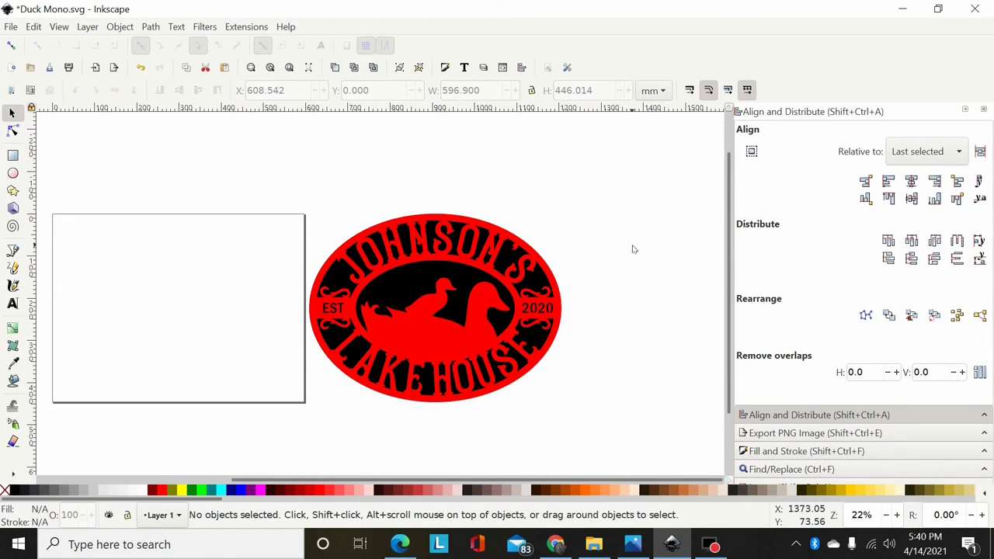
key(plus)
key(plus)
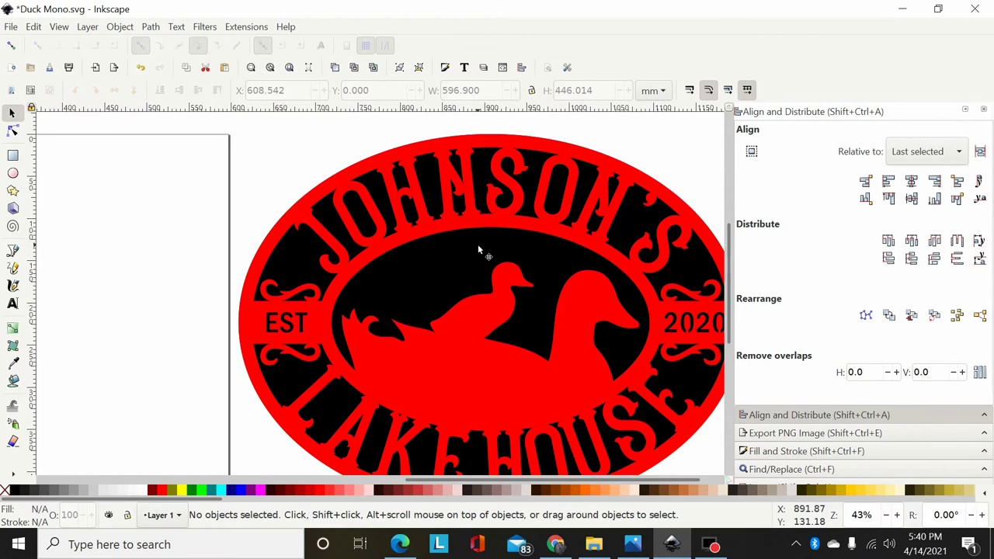
Step: Give the black oval a blue stroke 0.25 in wide in Fill and Stroke
click(465, 262)
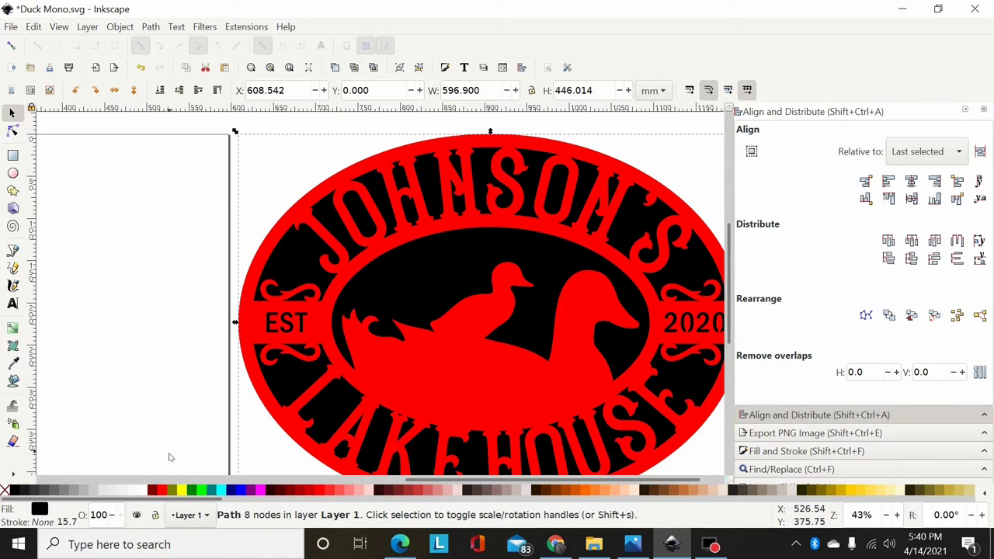
shift+click(241, 494)
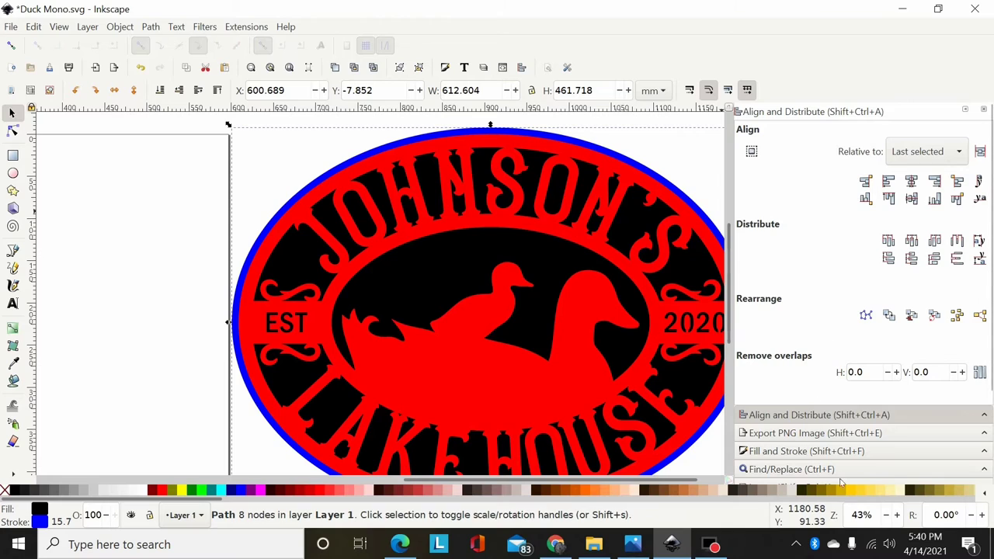
click(800, 452)
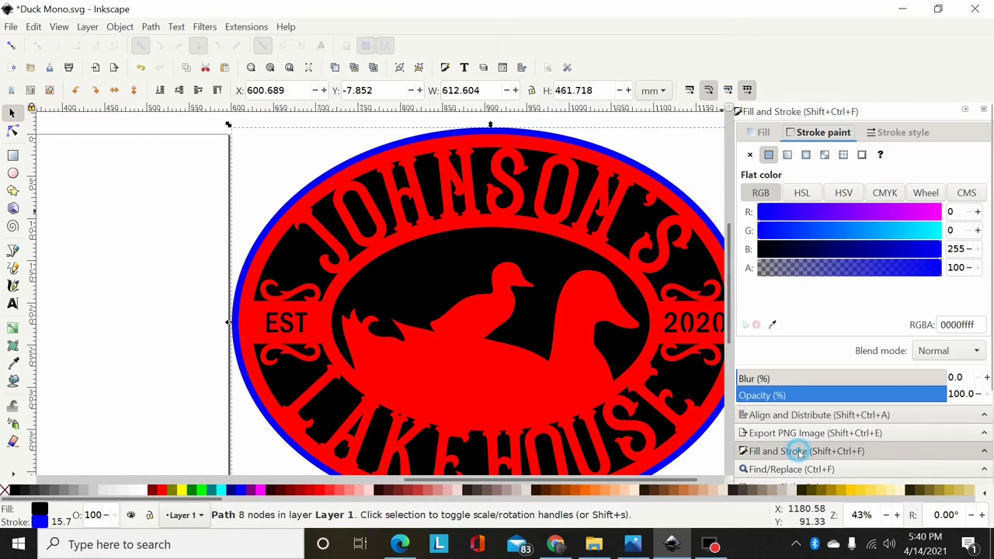
click(904, 135)
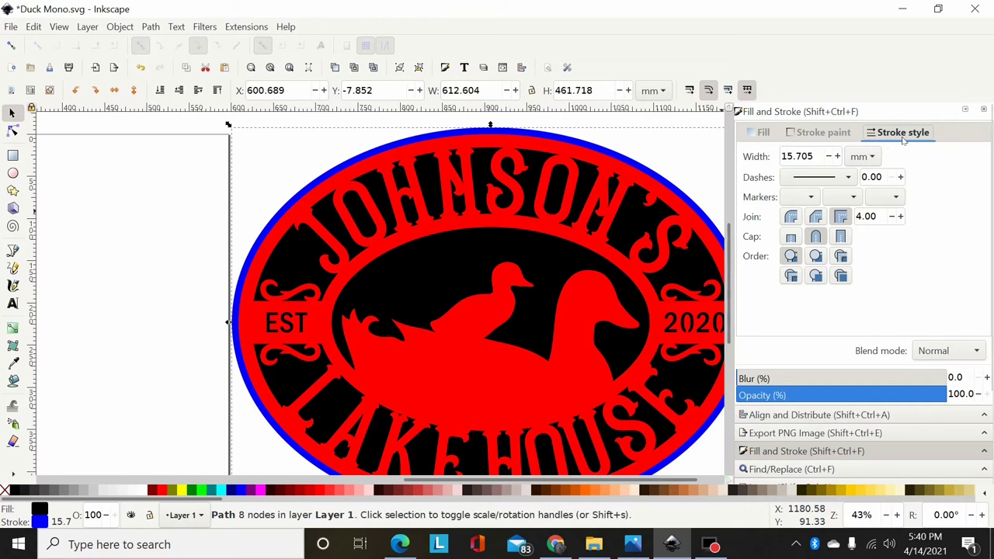
click(864, 157)
click(863, 179)
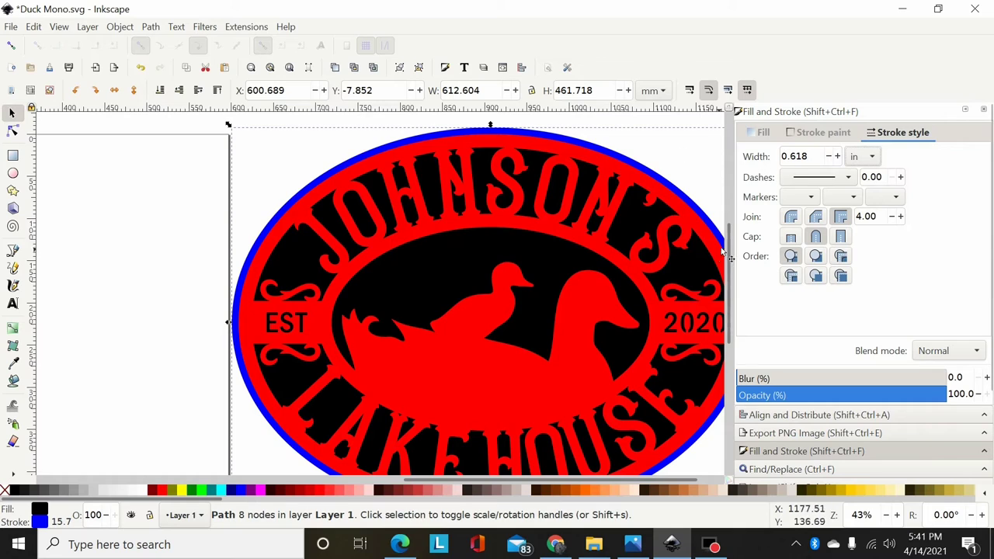
click(825, 158)
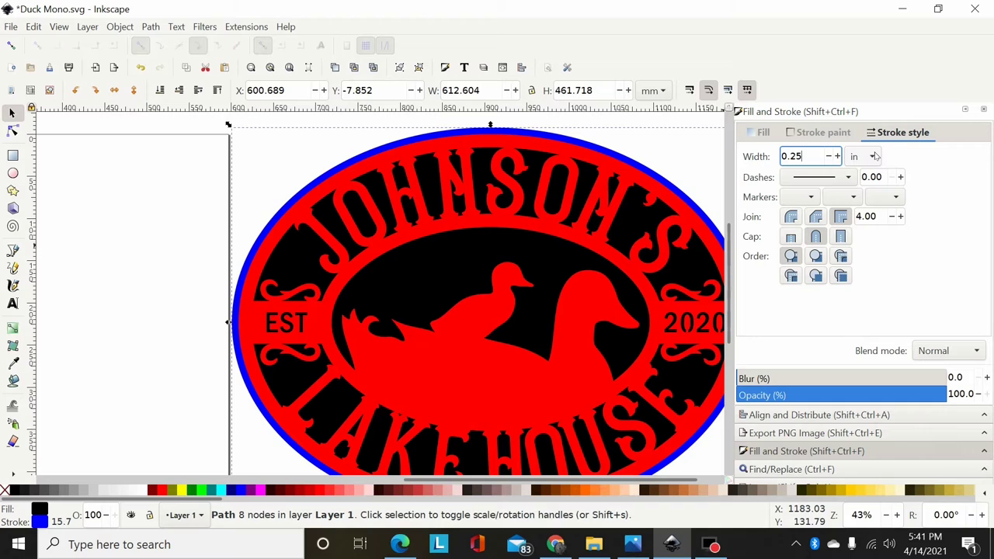
key(Return)
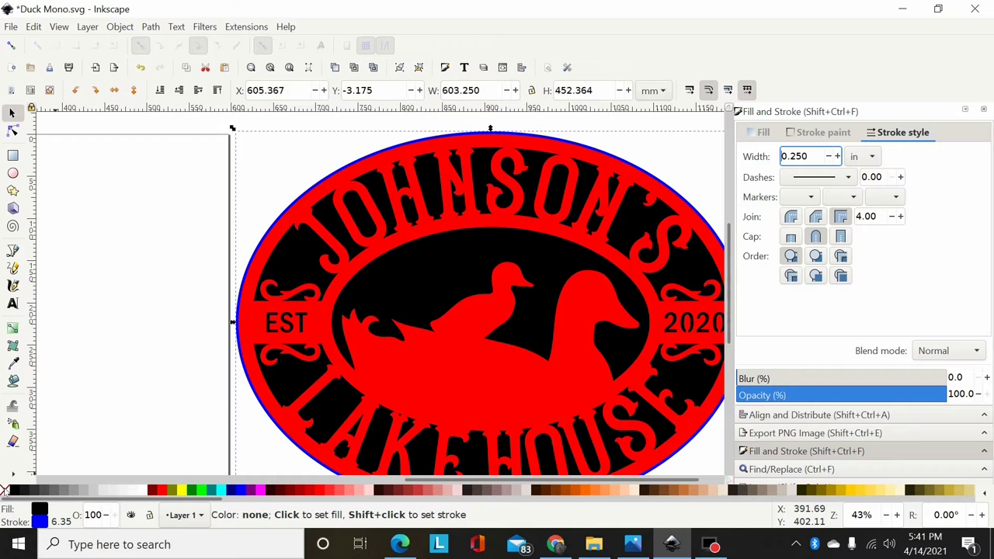
Step: Remove the oval's fill and convert its blue stroke into a 16-node filled ring path
click(6, 491)
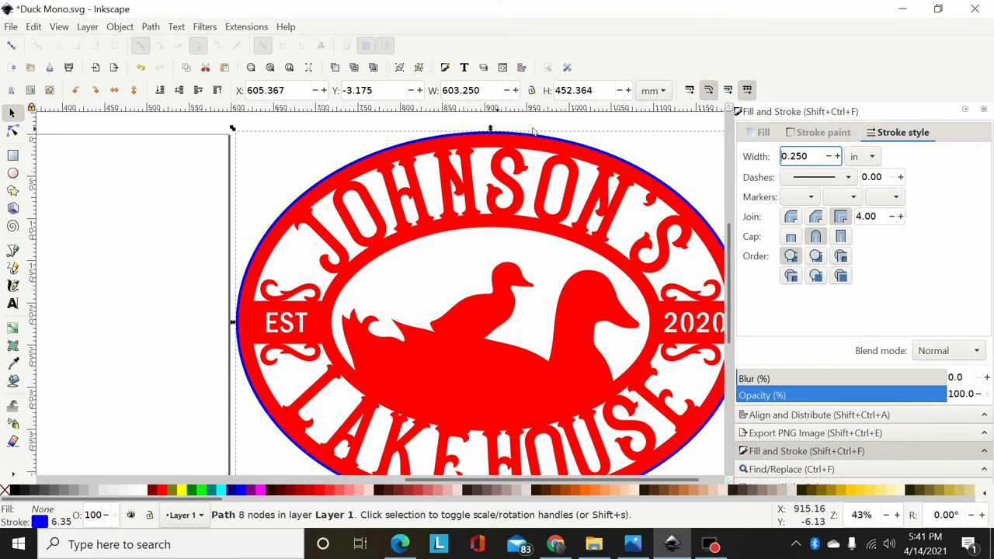
click(154, 26)
click(168, 60)
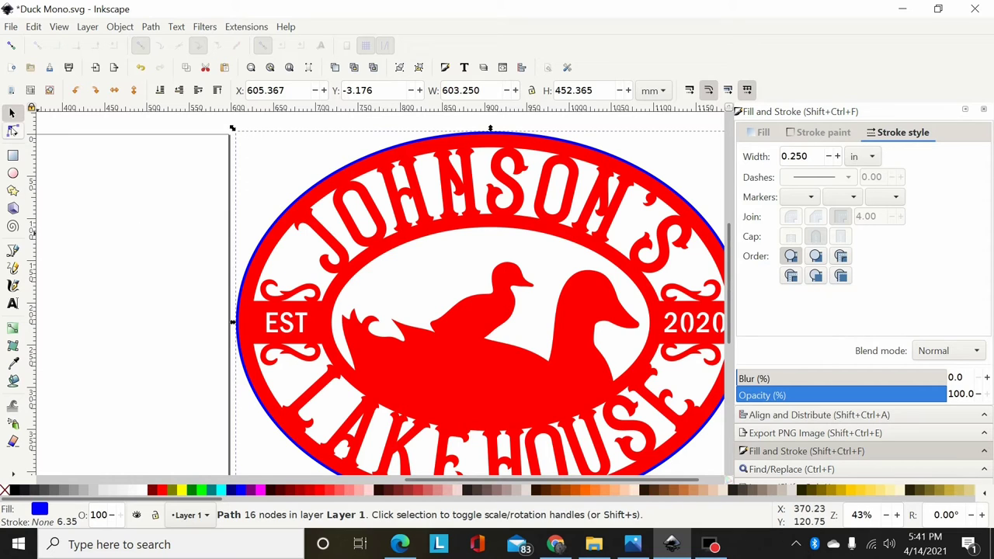
click(12, 130)
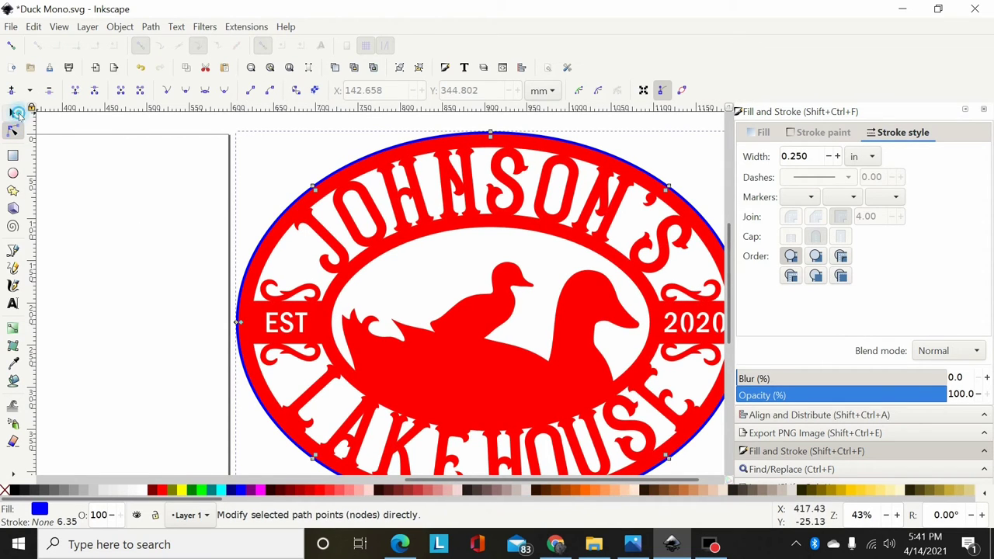
click(13, 112)
click(353, 198)
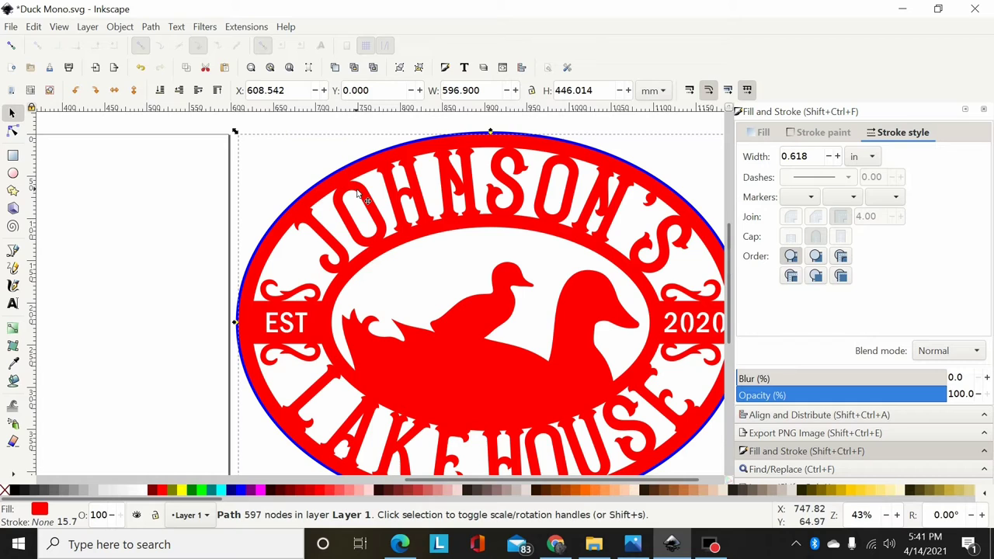
click(360, 161)
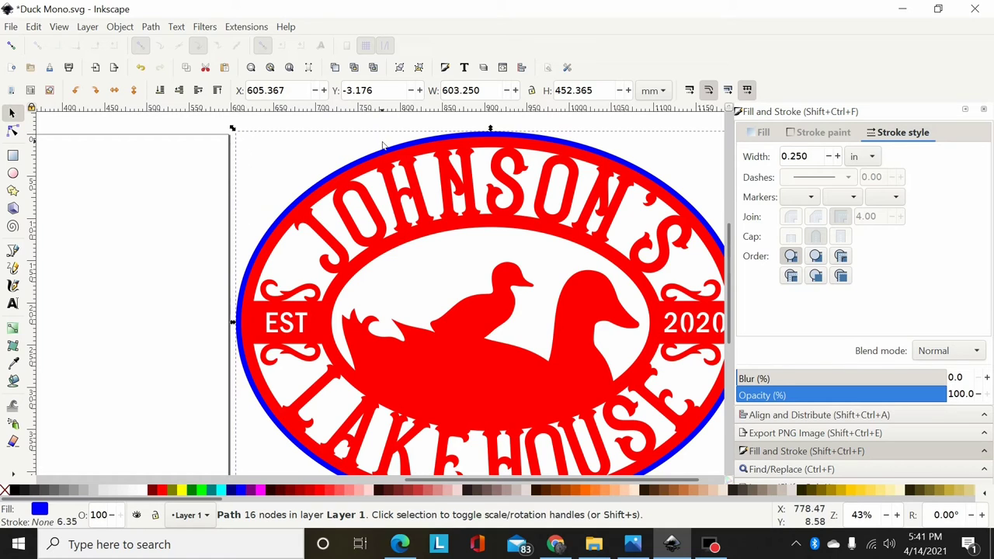
Step: Select the blue oval and apply Object to Path, then undo that change
key(ctrl)
key(ctrl+shift+v)
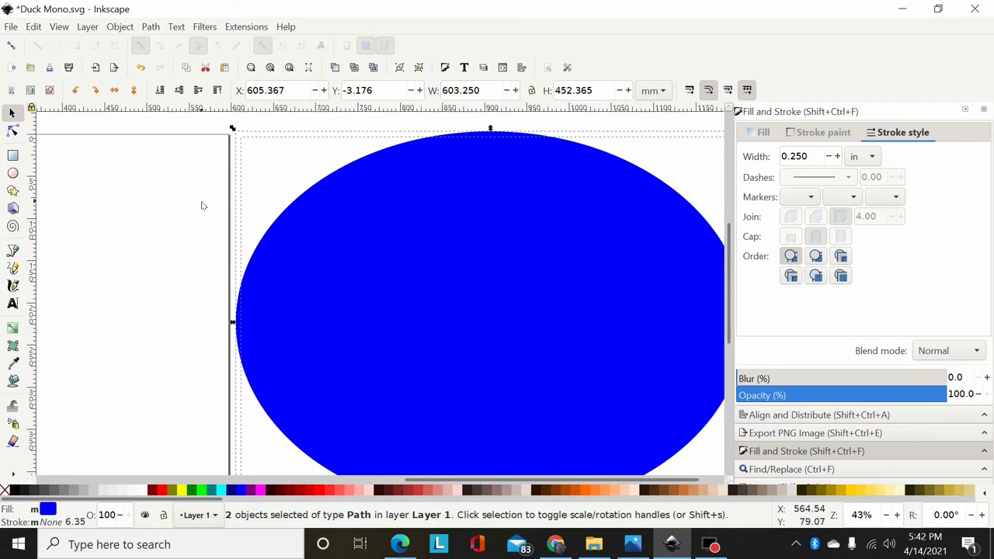
key(ctrl+shift)
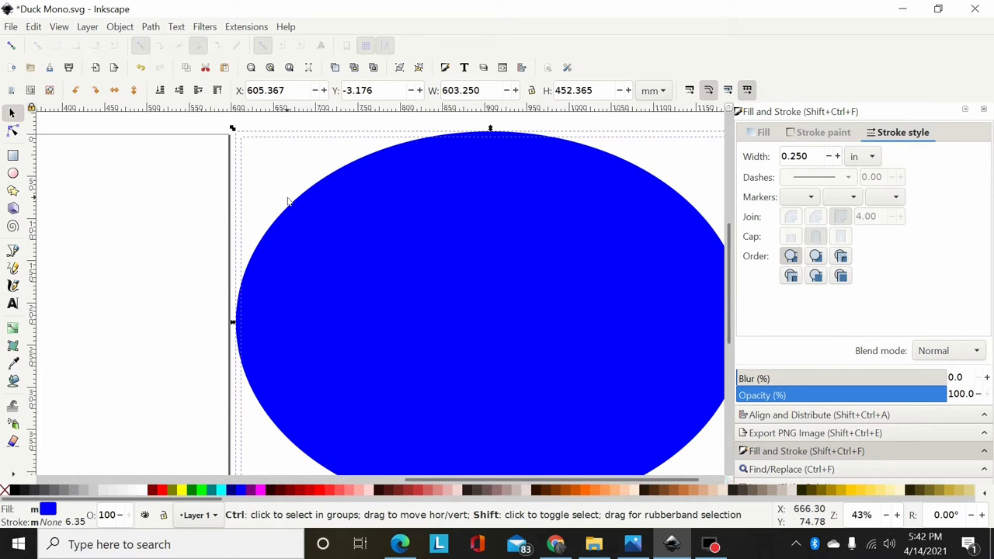
ctrl+click(287, 202)
click(151, 27)
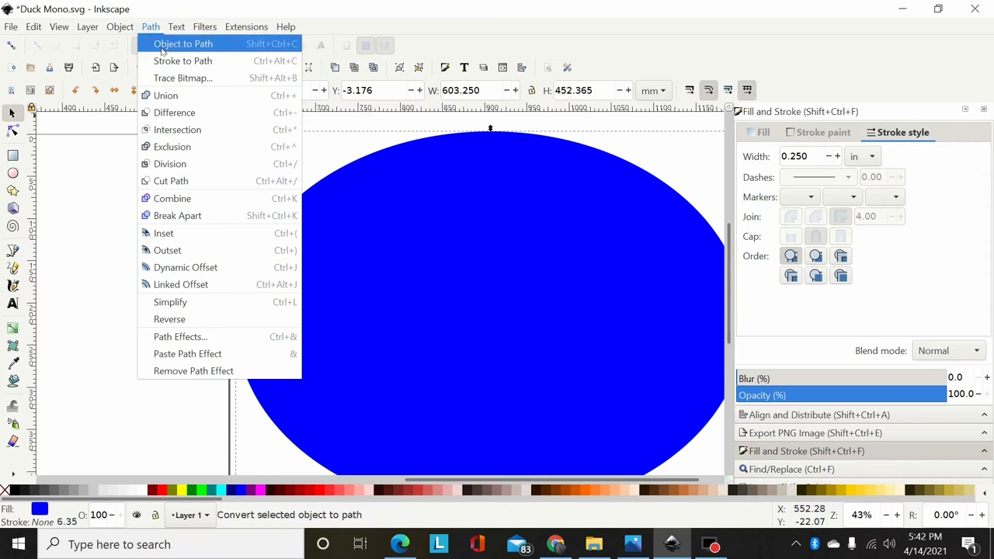
click(351, 147)
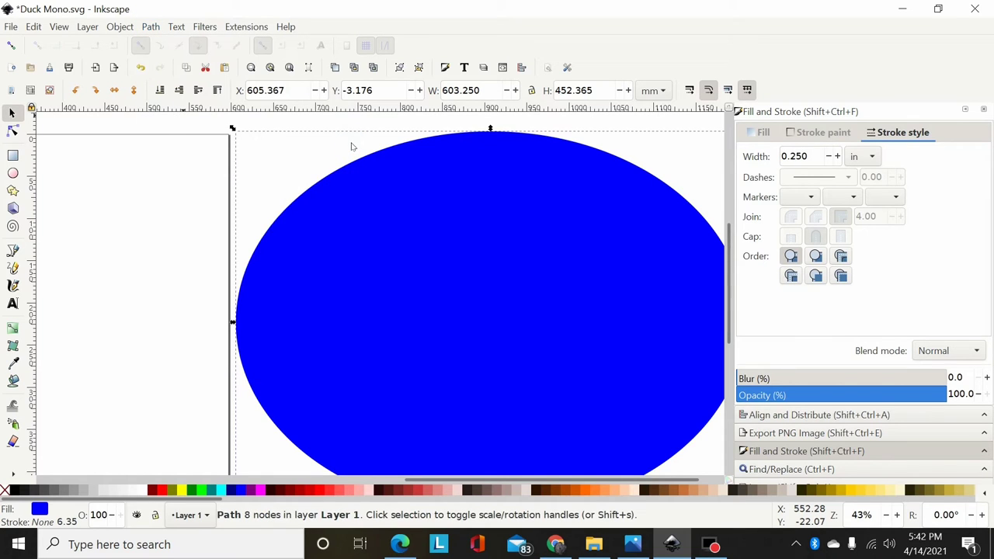
key(ctrl)
key(ctrl+z)
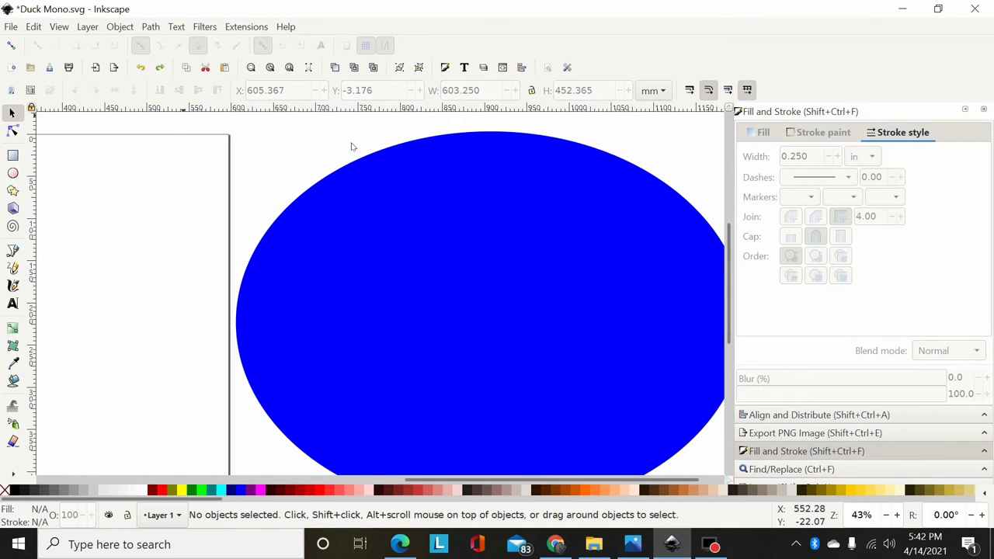
Step: Reselect the blue oval alone and lower it to the bottom behind the red duck sign
shift+click(298, 217)
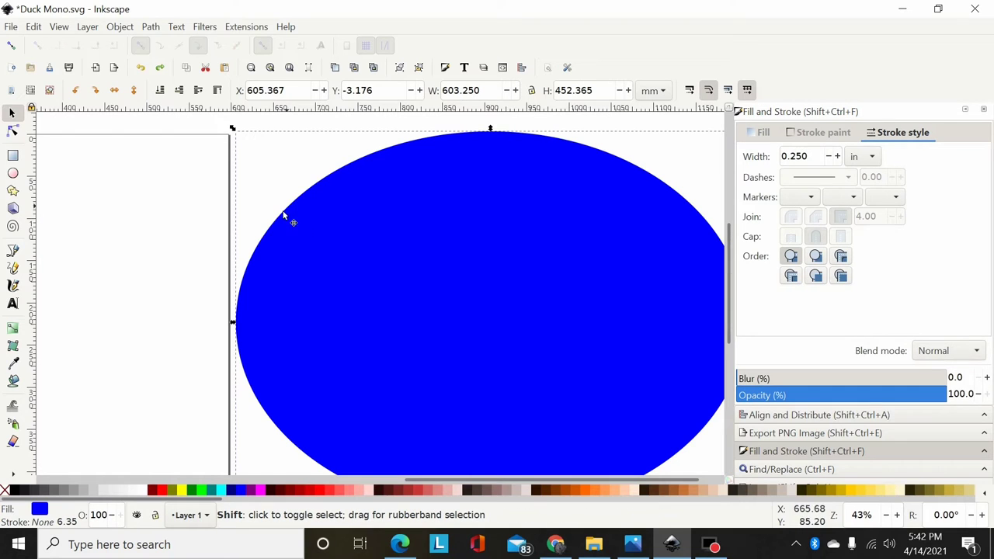
shift+click(282, 287)
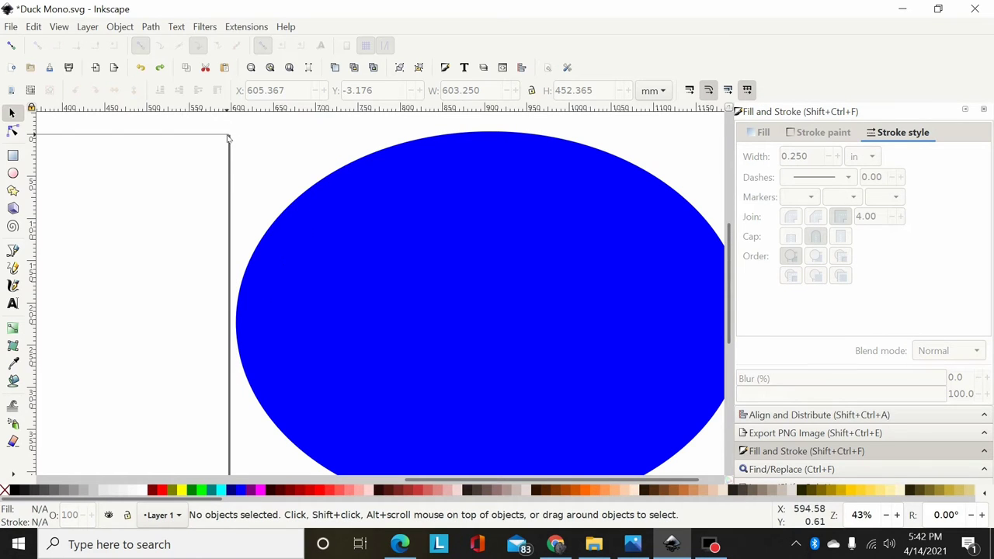
click(317, 227)
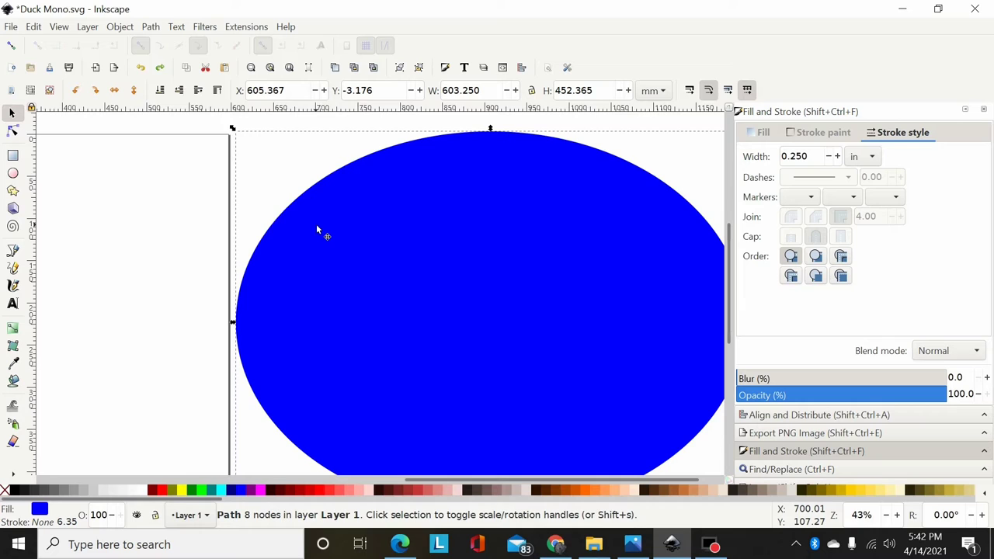
alt+shift+click(316, 226)
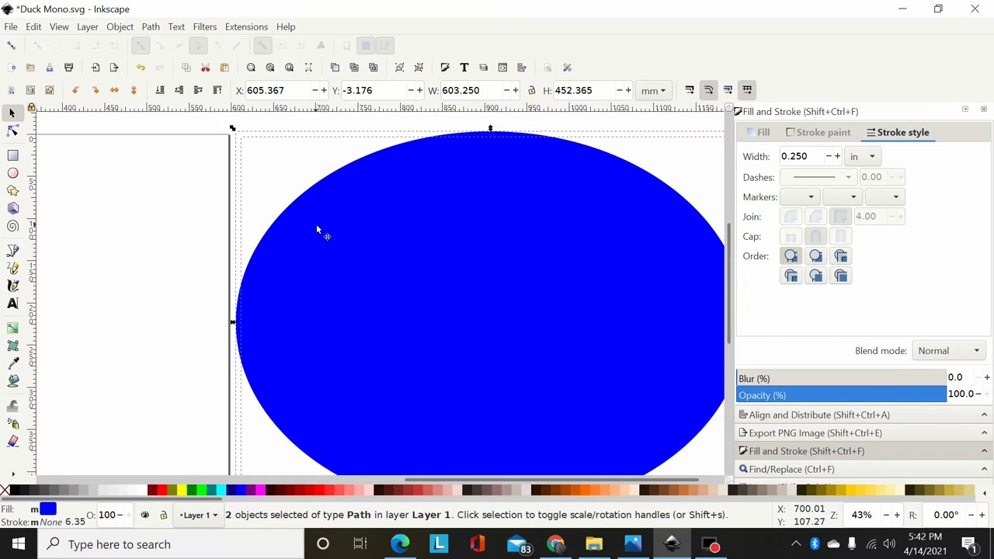
click(236, 317)
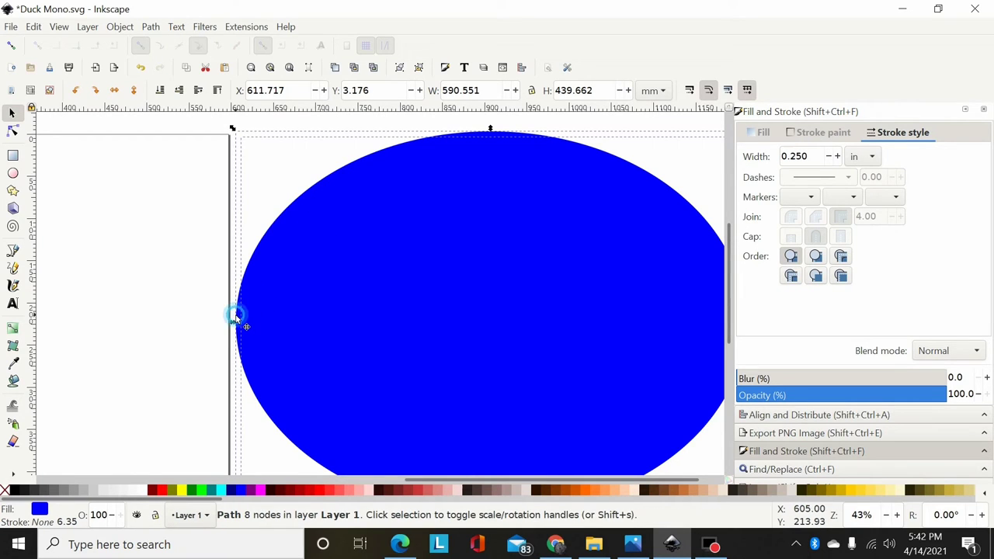
key(Escape)
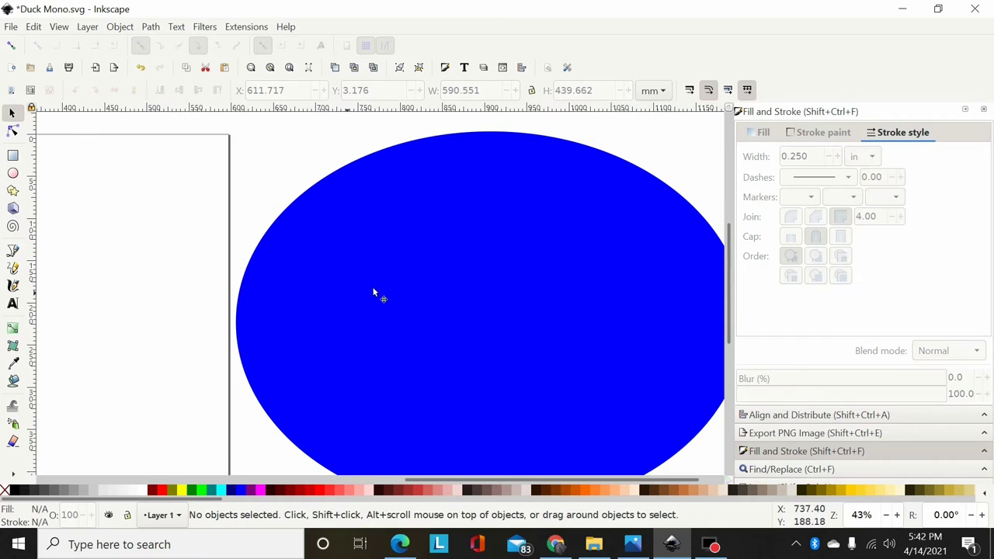
click(413, 212)
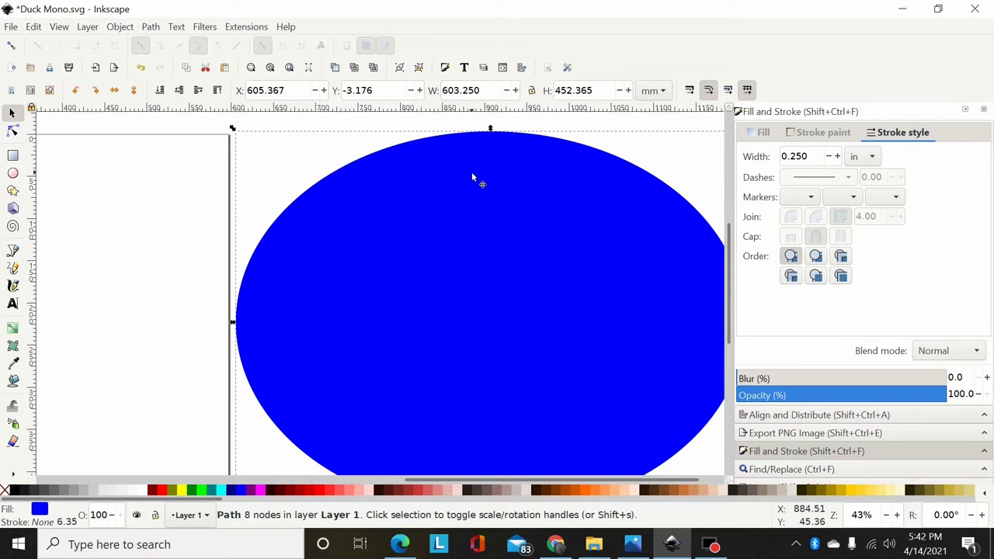
key(End)
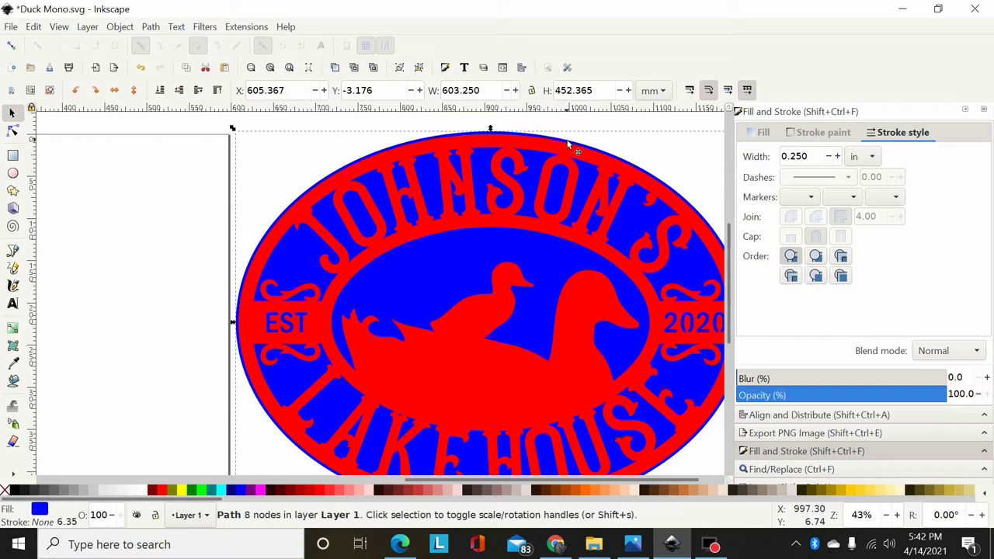
key(minus)
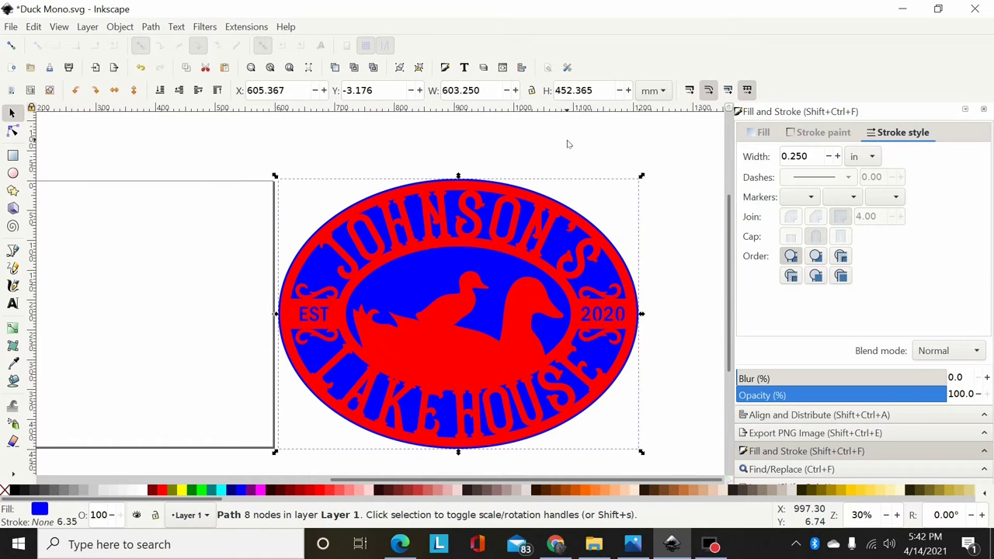
click(616, 158)
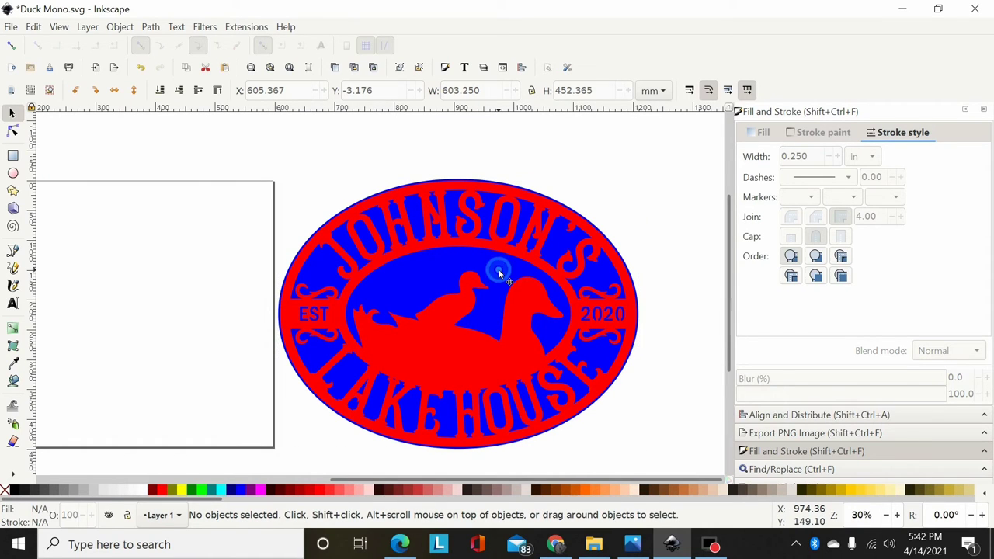
click(499, 275)
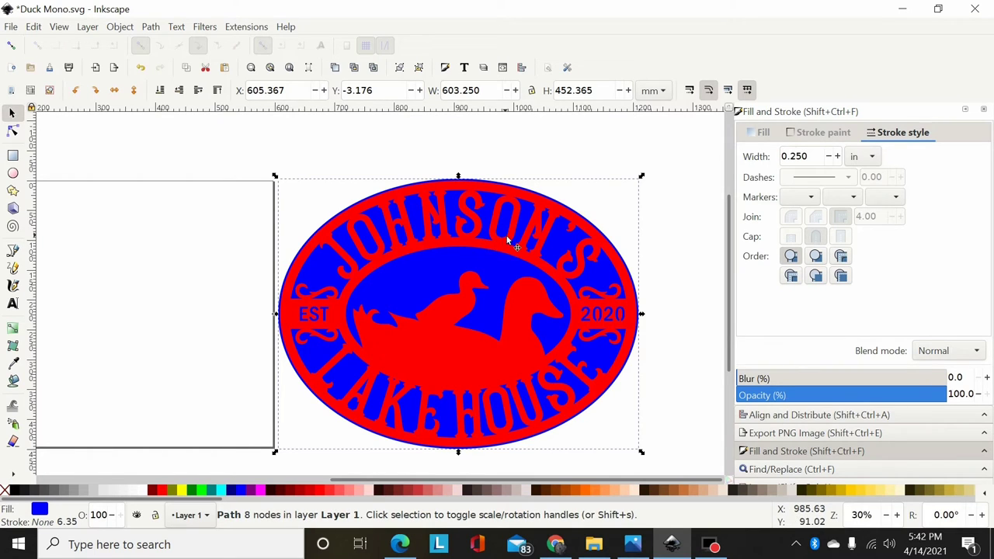
click(151, 27)
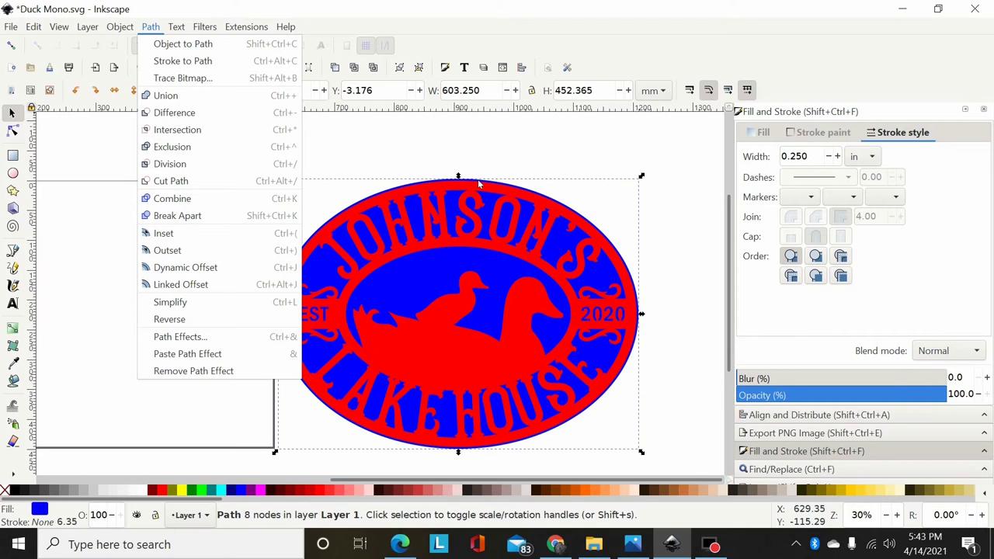
click(456, 165)
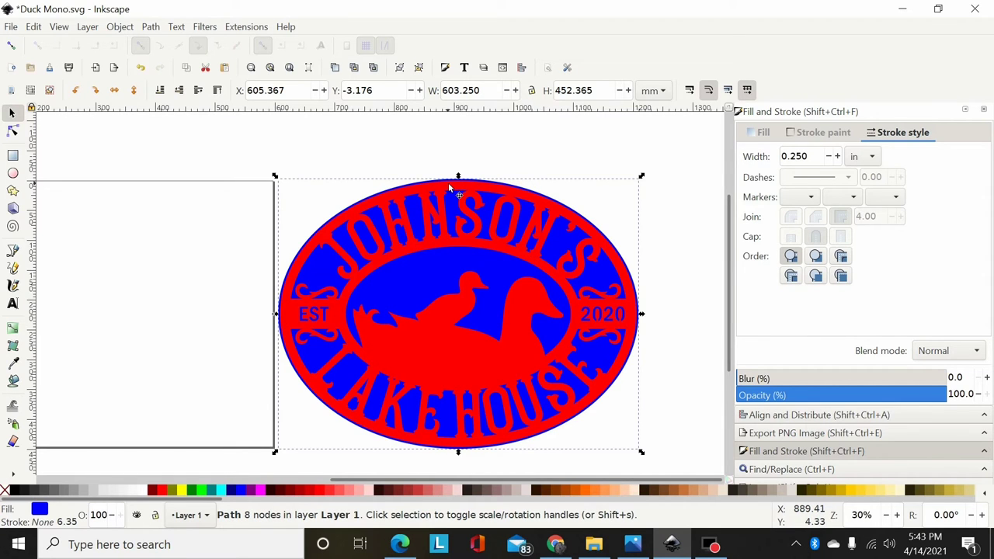
scroll(449, 188, up, 3)
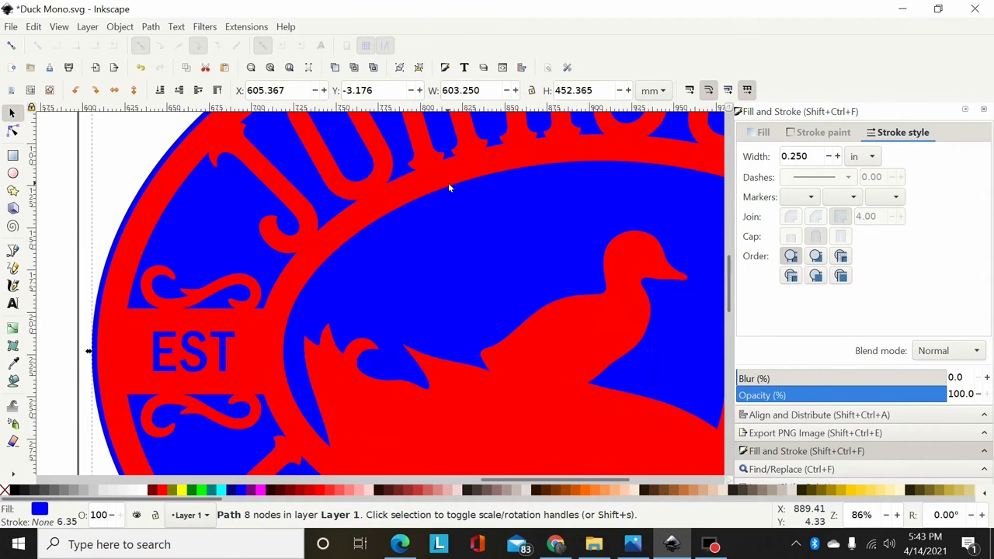
scroll(268, 216, up, 2)
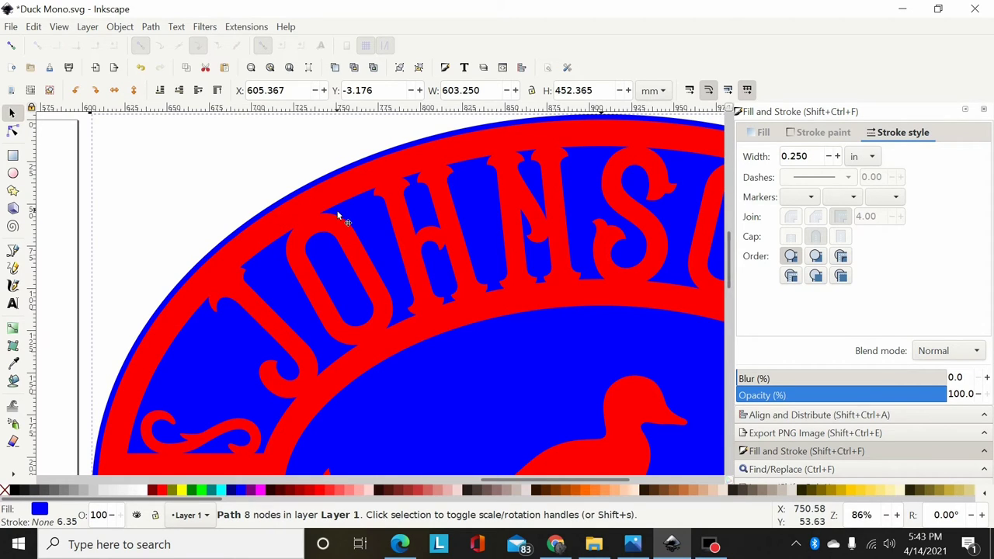
key(minus)
key(minus)
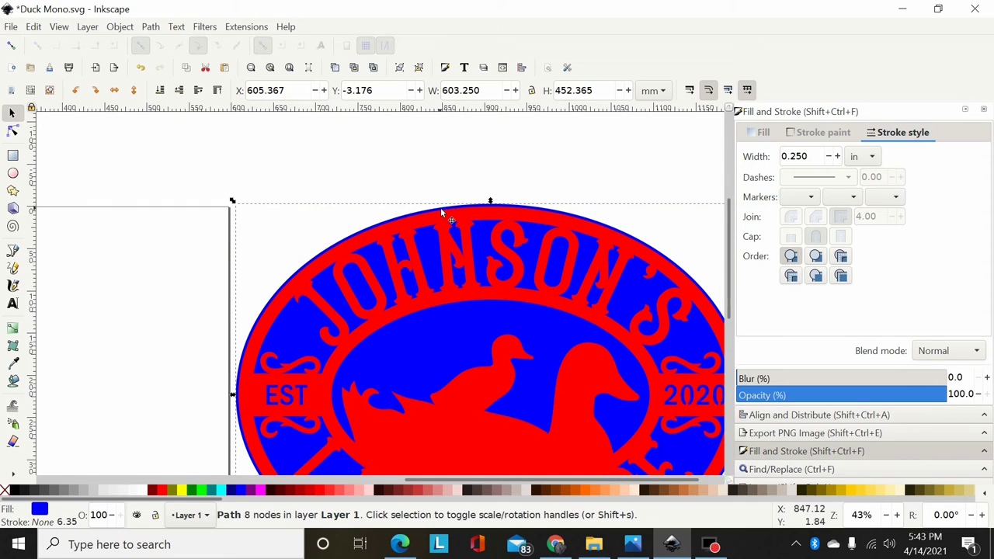
scroll(504, 209, down, 5)
scroll(498, 189, up, 1)
key(minus)
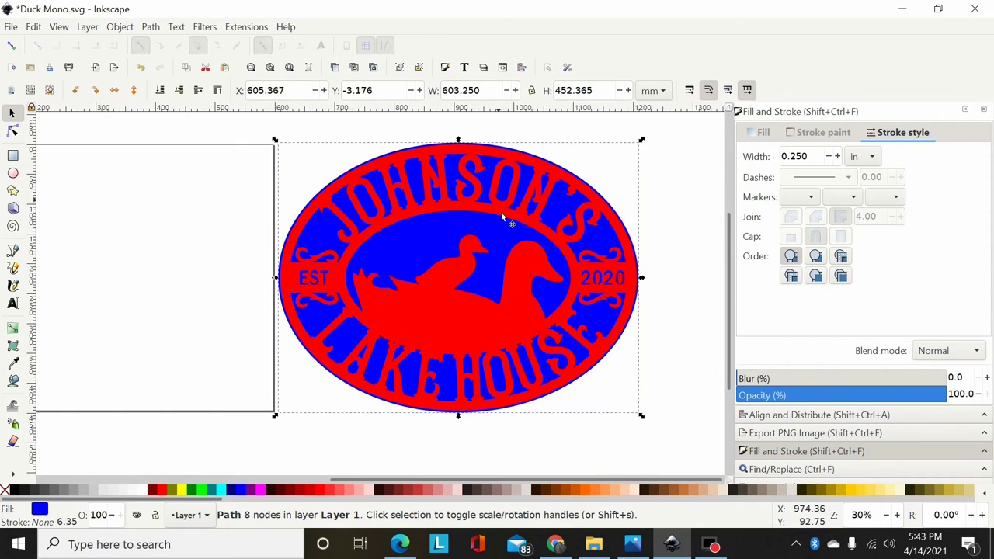
click(504, 310)
Step: Move the red duck sign to the left, off the blue oval
drag(508, 309, 136, 306)
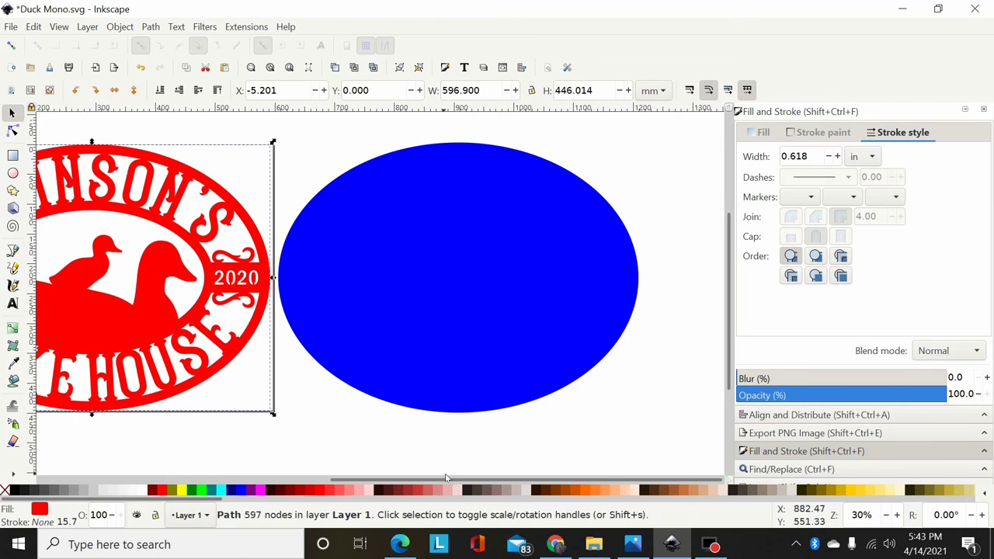
drag(447, 478, 348, 469)
scroll(347, 387, down, 3)
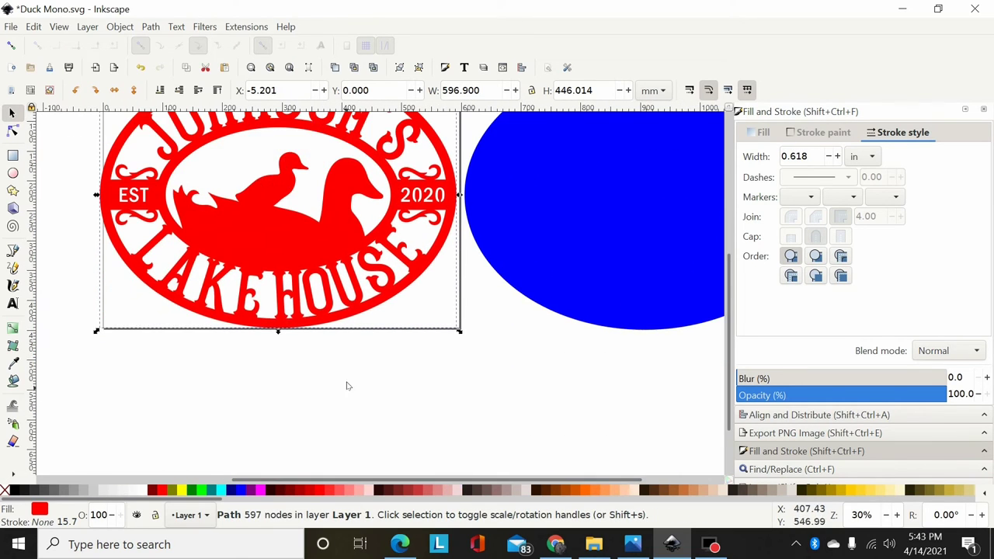
scroll(338, 285, up, 2)
scroll(393, 278, down, 1)
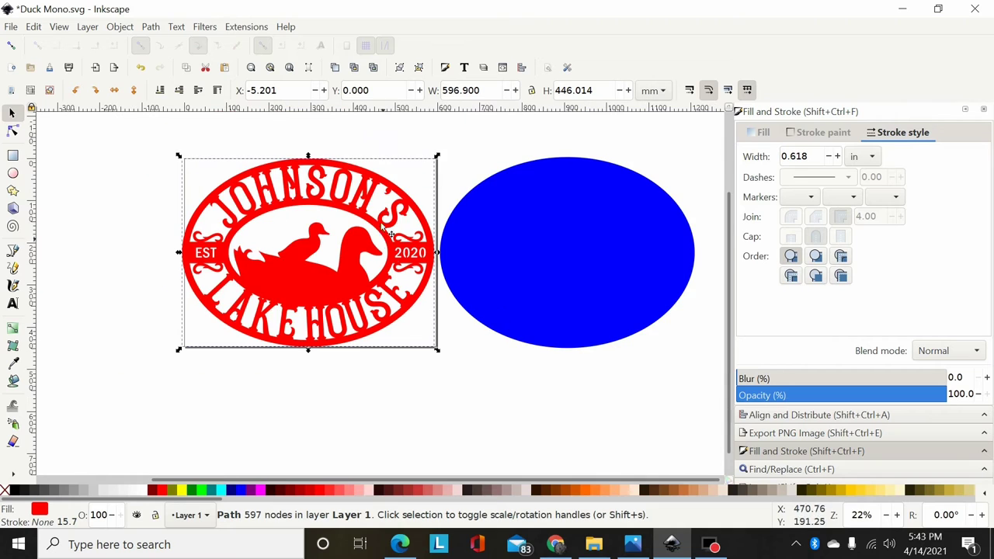
Step: Duplicate the red duck sign and place the copy directly below the original
click(344, 267)
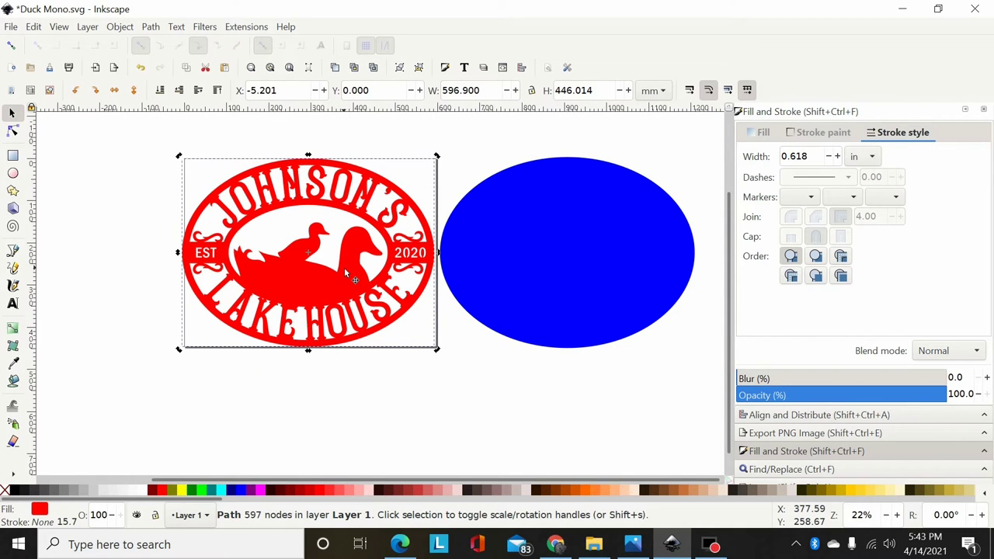
key(ctrl)
key(ctrl)
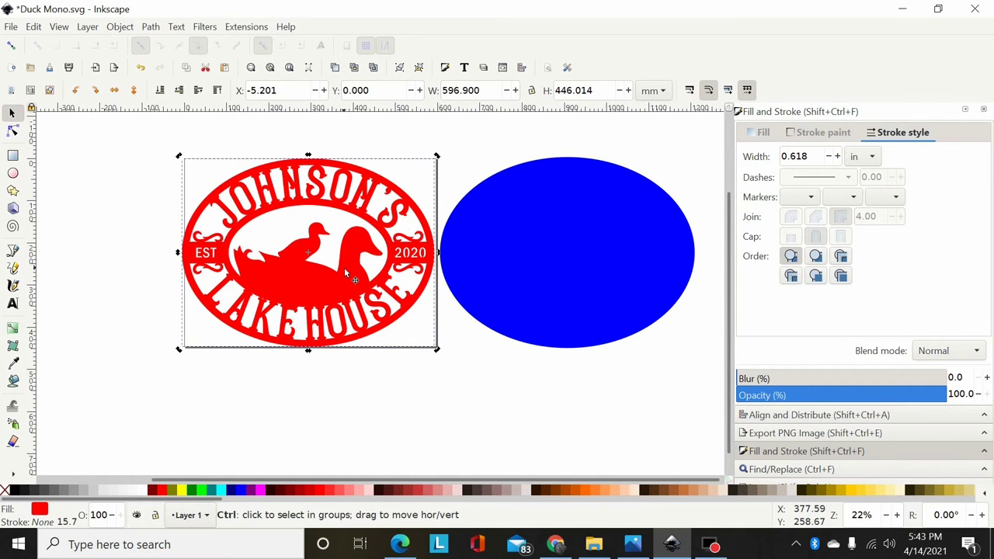
drag(345, 267, 352, 328)
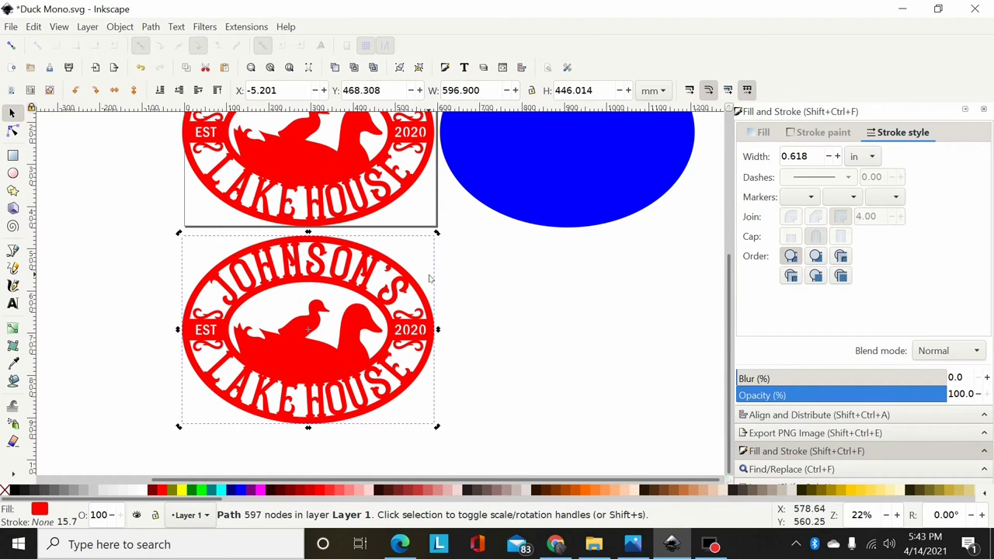
click(12, 130)
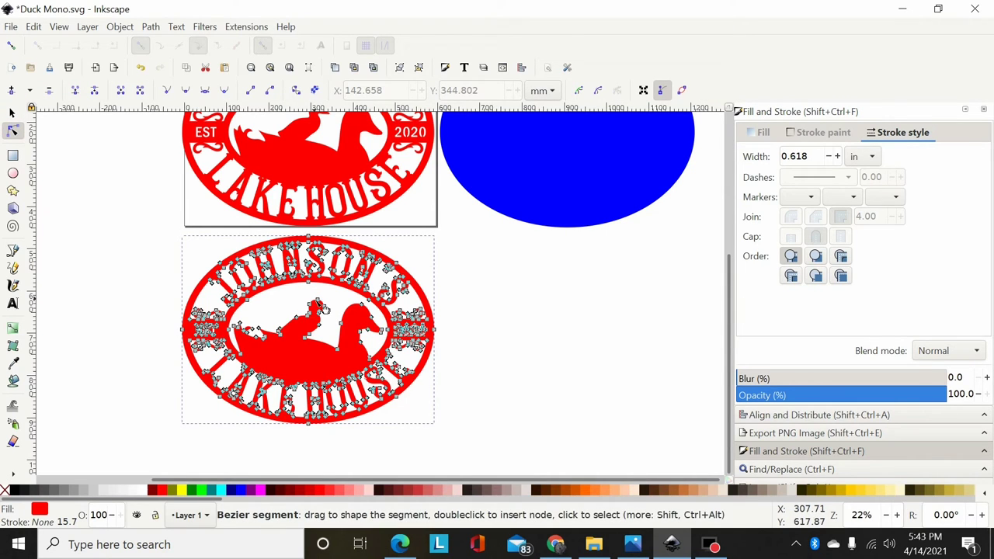
Step: Delete the left lettering, top letters, 2020 text and HOUSE letters from the lower sign copy
key(plus)
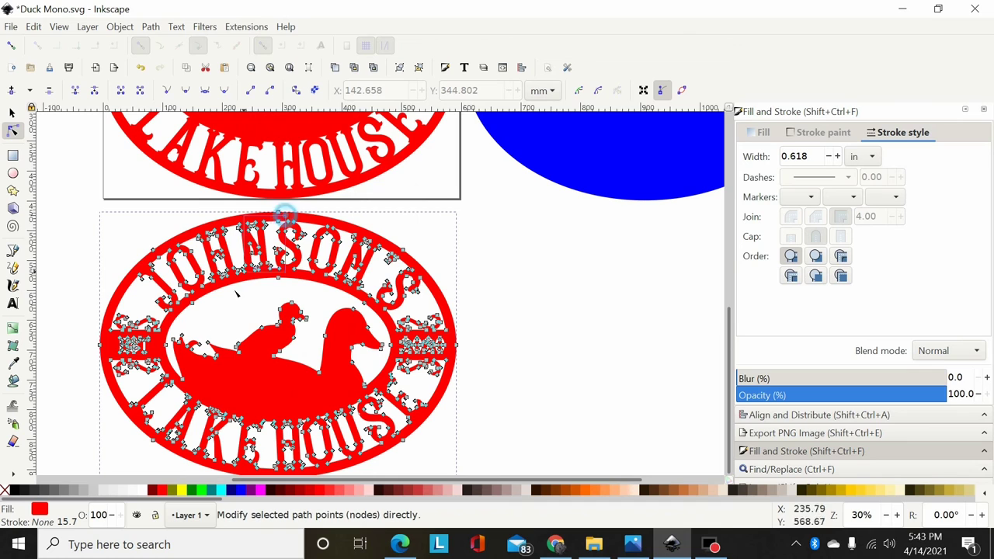
drag(286, 216, 173, 419)
key(plus)
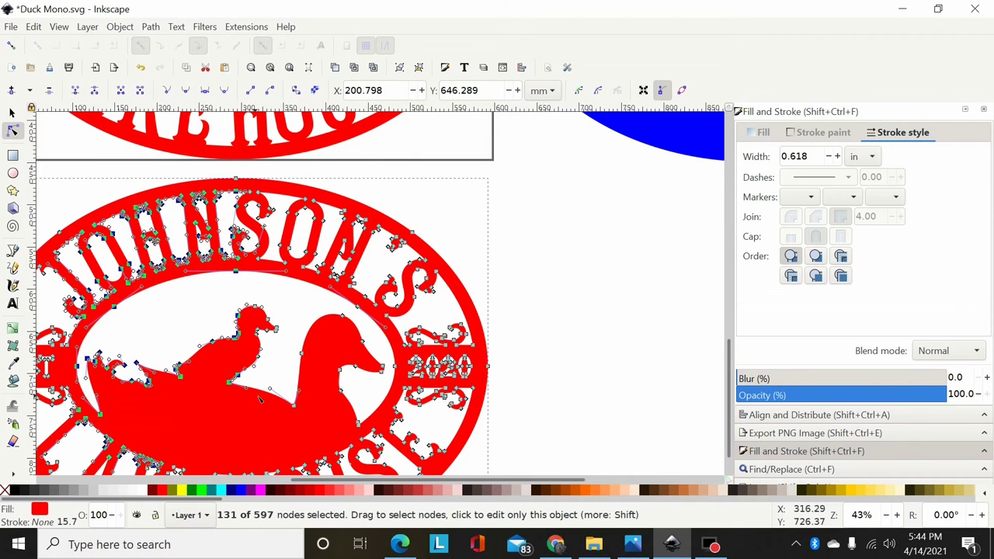
key(Delete)
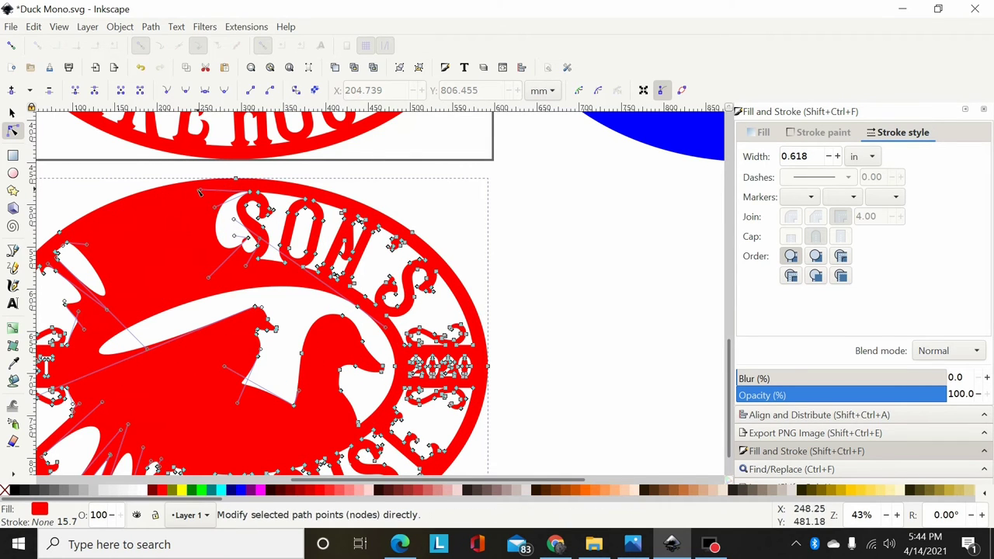
drag(192, 189, 405, 348)
key(Delete)
drag(321, 238, 486, 412)
key(Delete)
scroll(438, 224, down, 4)
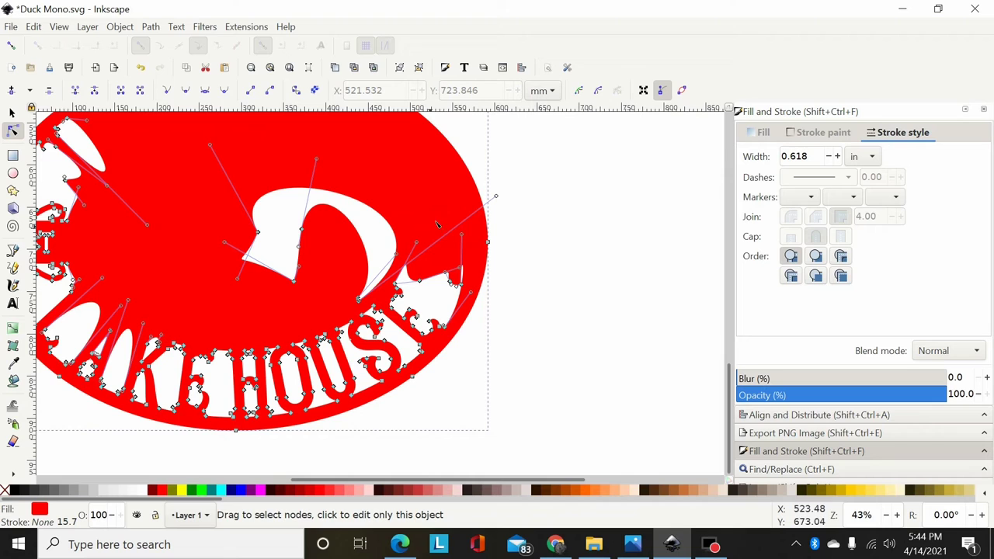
drag(465, 185, 232, 366)
key(Delete)
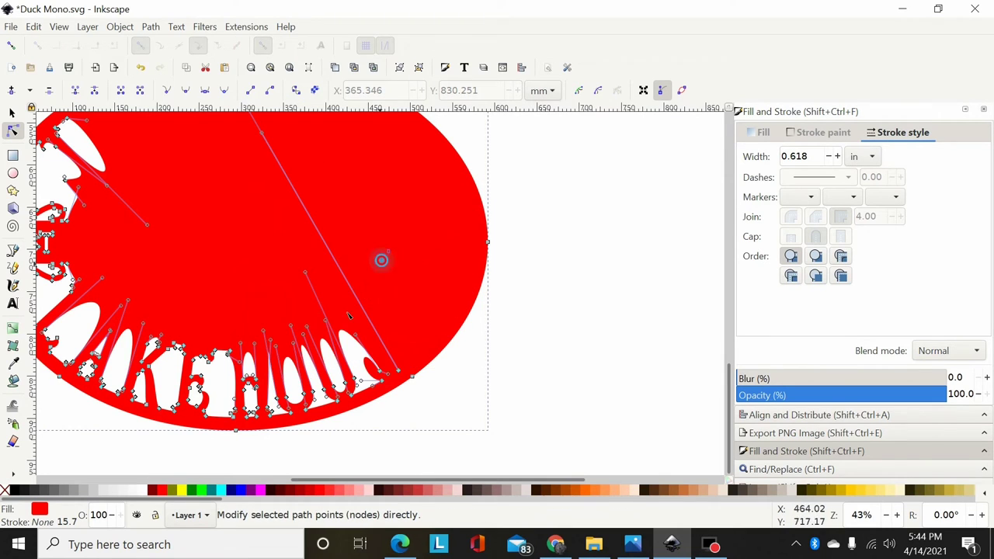
Step: Delete the AKE letters, lower letters and white spike, leaving a plain 8-node red oval
drag(390, 250, 210, 424)
key(Delete)
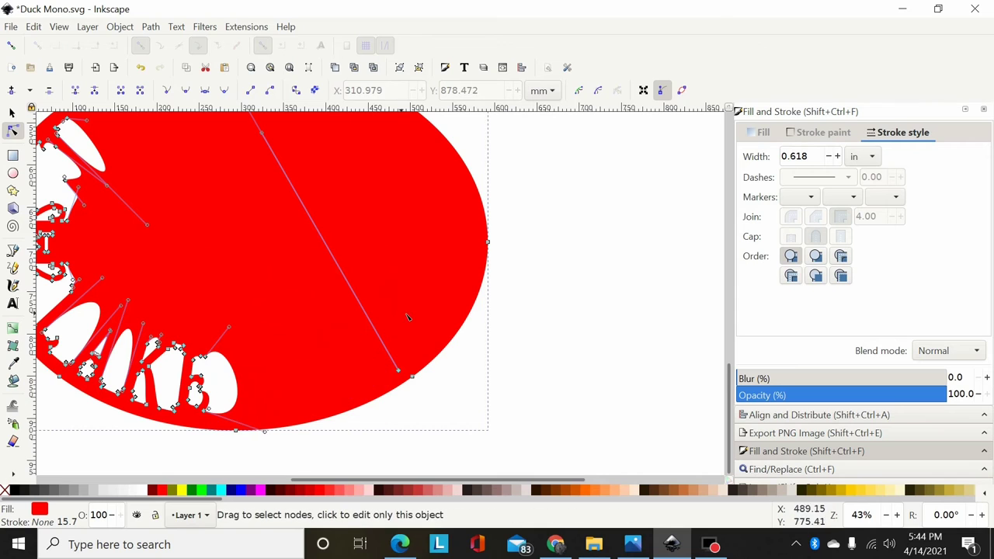
drag(267, 292, 124, 426)
key(Delete)
drag(347, 478, 268, 478)
drag(371, 281, 255, 415)
key(Delete)
drag(362, 242, 195, 373)
key(Delete)
drag(296, 216, 170, 307)
key(Delete)
scroll(296, 349, up, 5)
drag(296, 284, 178, 406)
key(Delete)
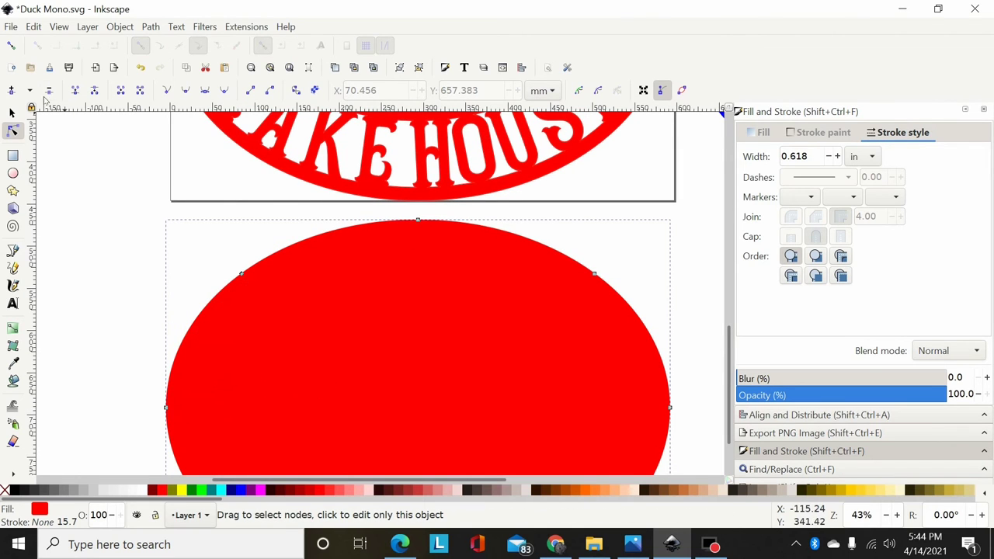
click(11, 113)
Step: Zoom out and drag a 596.900 × 446.014 mm copy of the duck logo left of the original
key(minus)
key(minus)
key(minus)
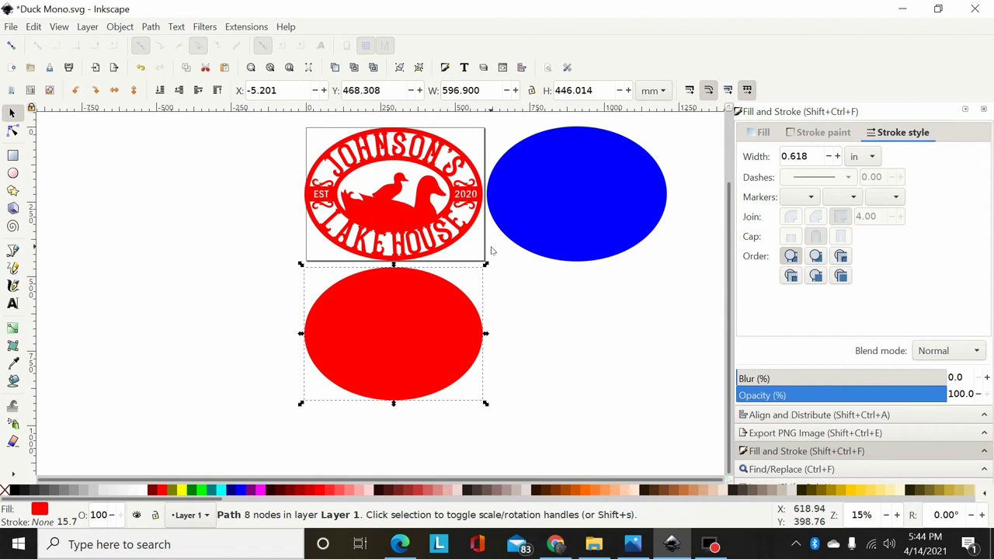
scroll(409, 351, up, 1)
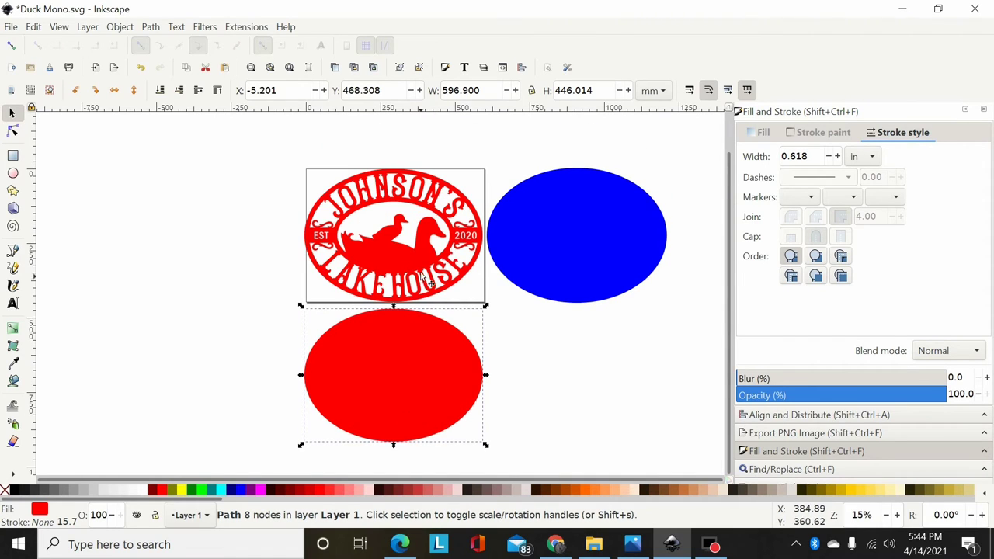
click(413, 248)
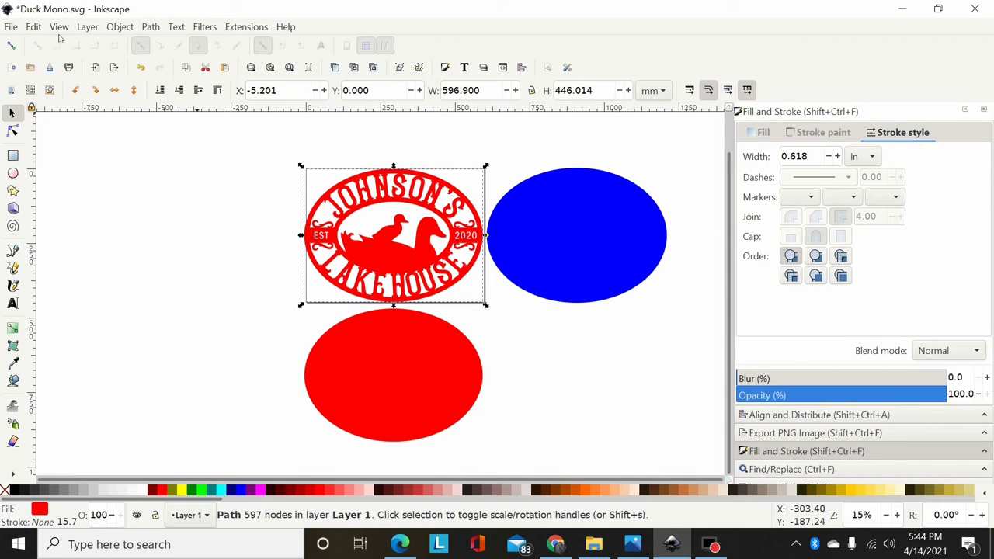
drag(396, 257, 186, 256)
Step: Break the left logo copy apart into separate paths
key(ctrl)
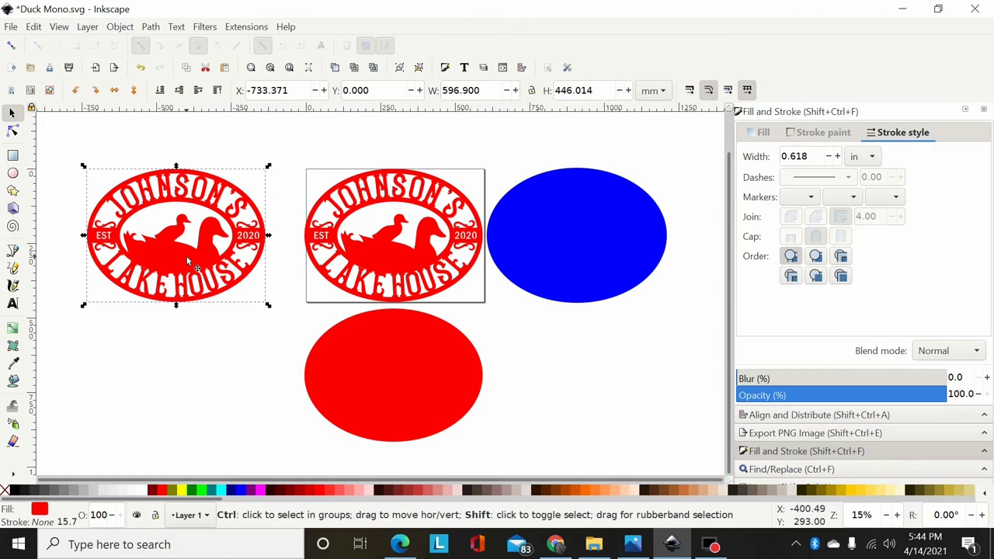
key(ctrl+shift+k)
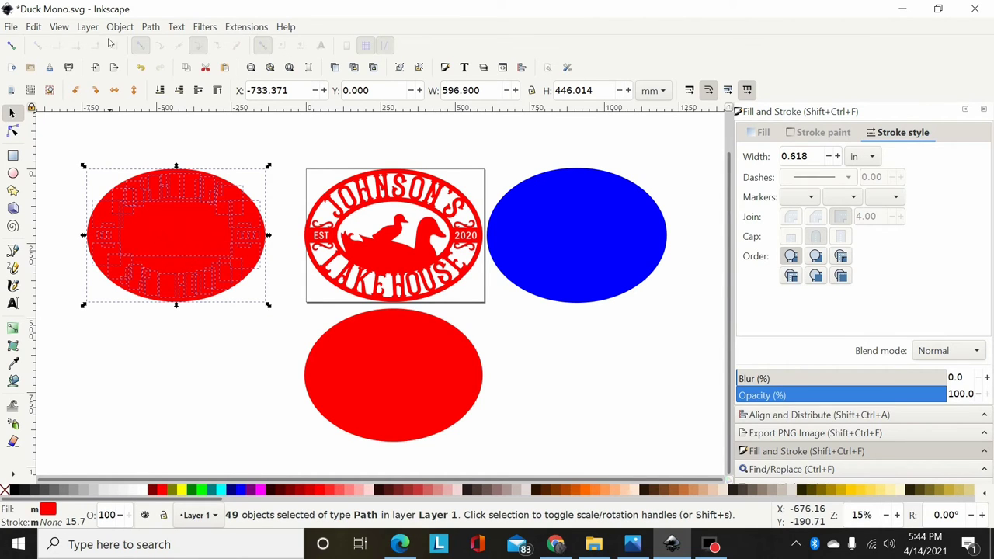
click(149, 27)
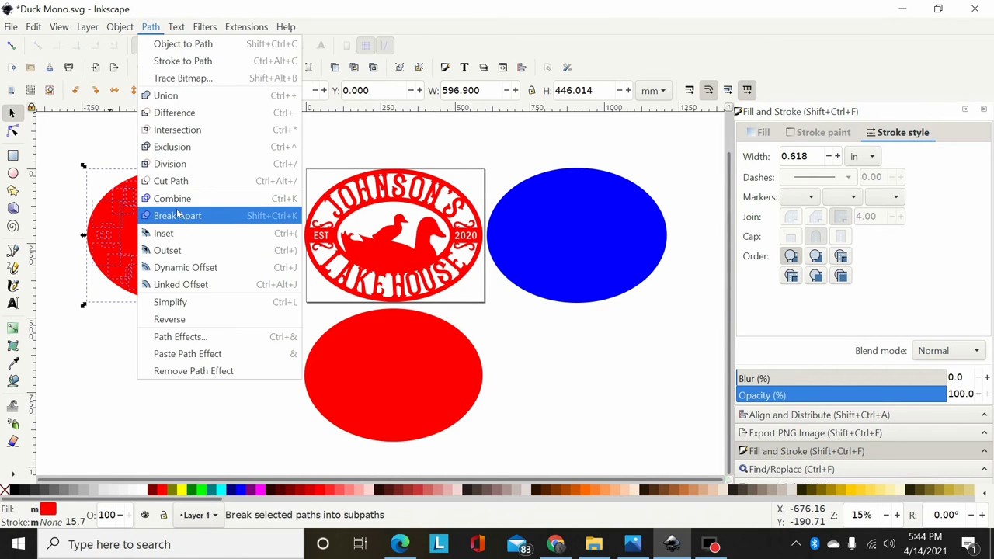
click(99, 153)
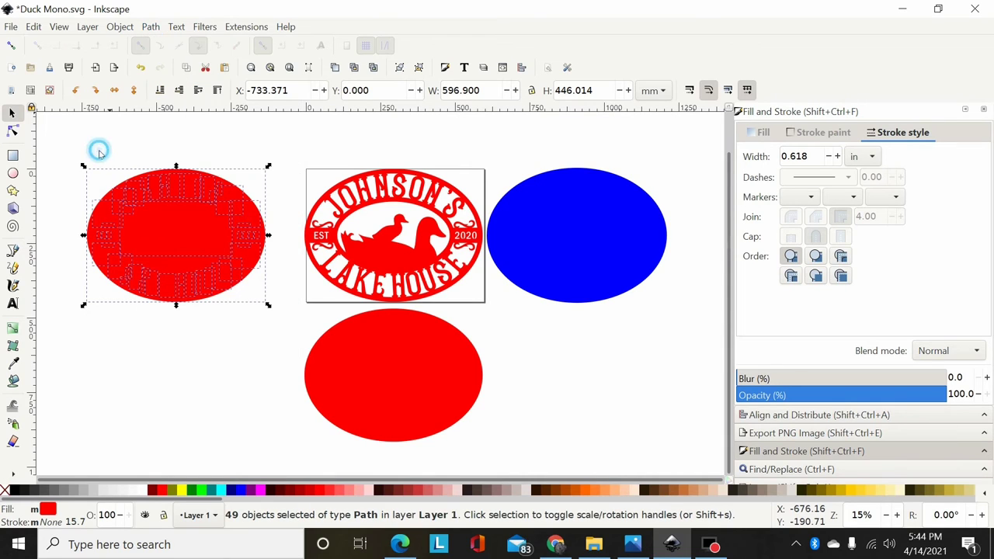
Step: Union all the pieces into one solid red 8-node oval
key(ctrl+shift)
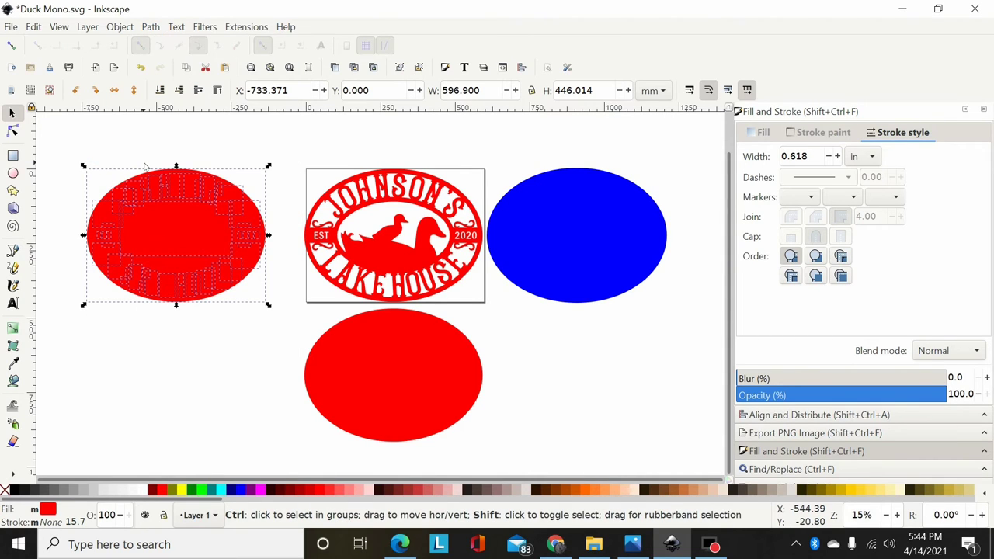
key(ctrl+plus)
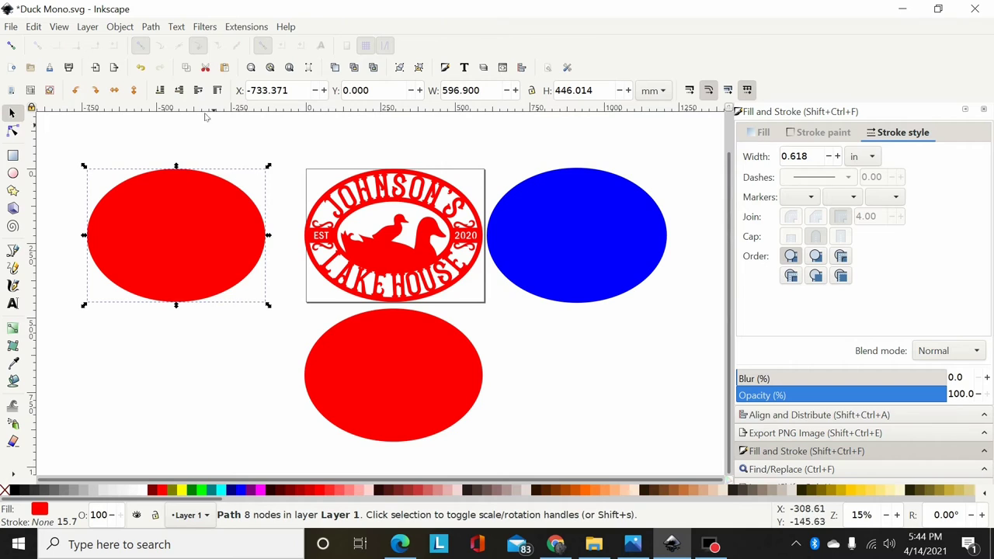
click(152, 27)
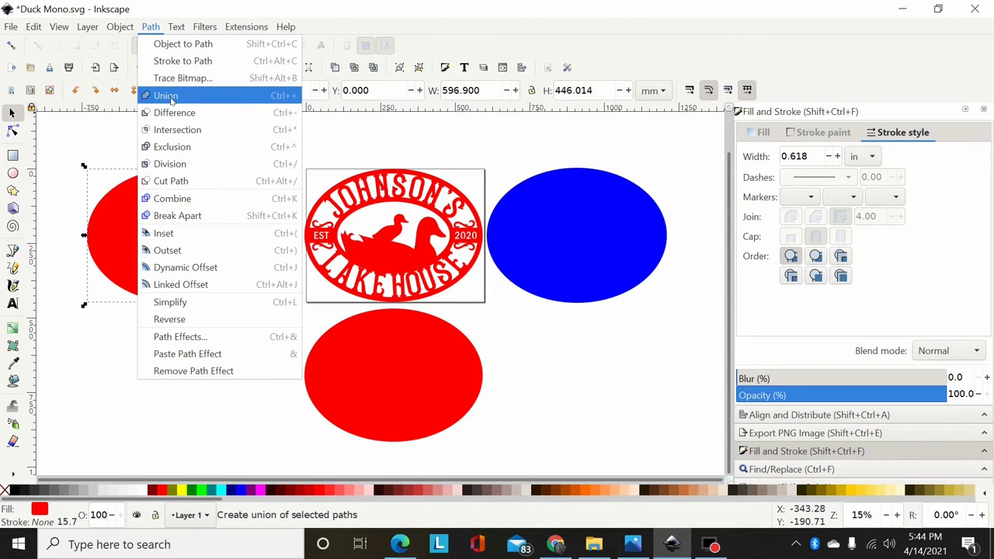
click(109, 137)
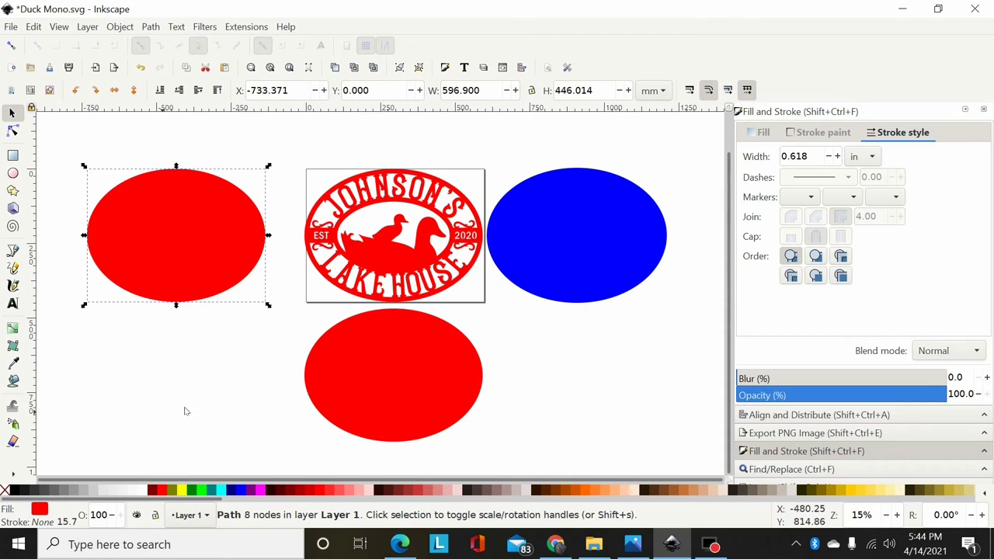
click(12, 131)
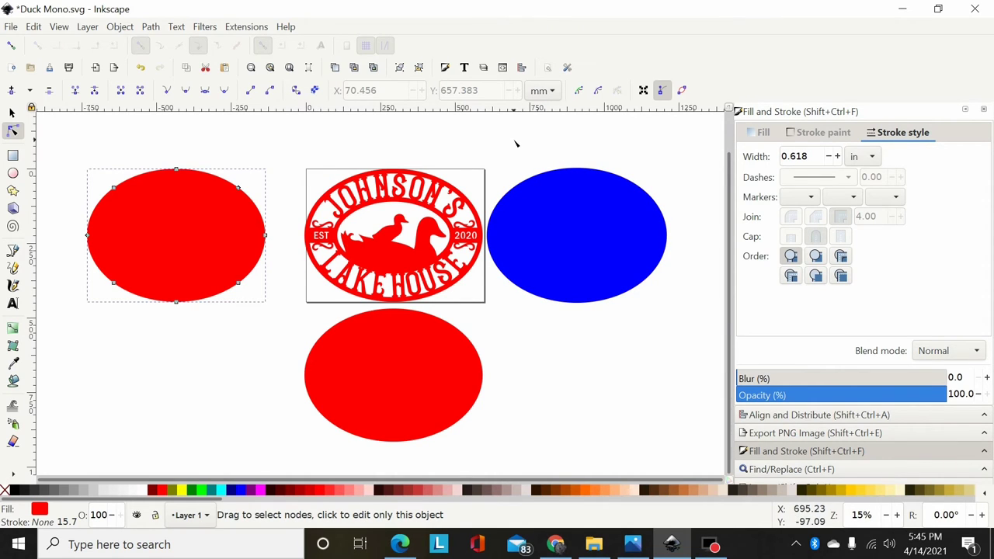
Step: Nudge the red oval backplate slightly to the right
click(12, 112)
drag(151, 241, 187, 242)
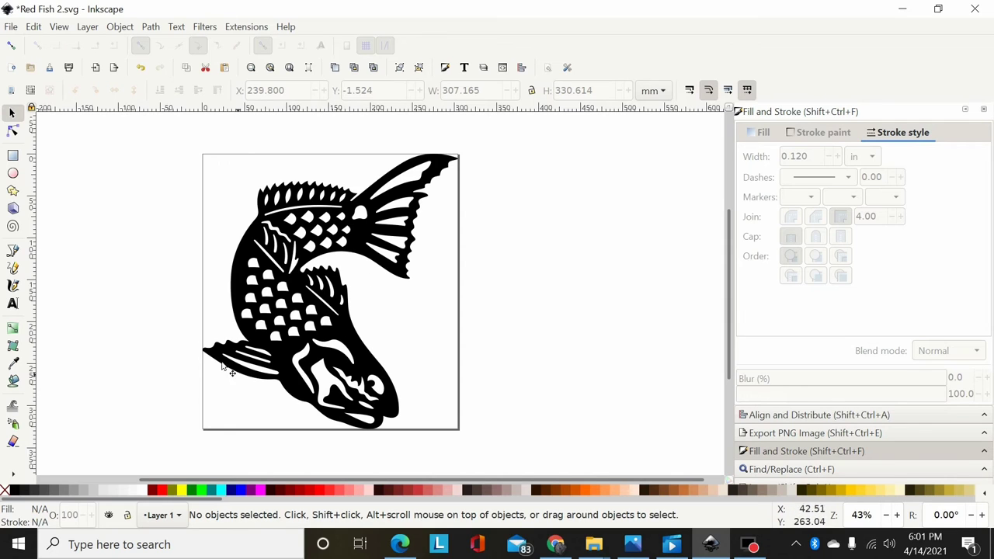
Step: Drag a fish copy right, break it apart and union it into a 91-node black silhouette
click(361, 343)
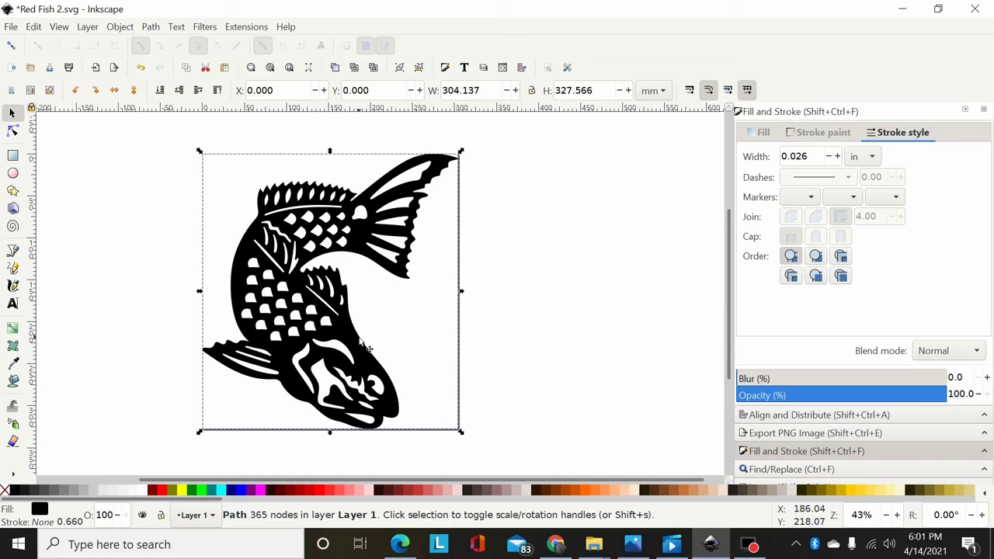
drag(352, 339, 583, 363)
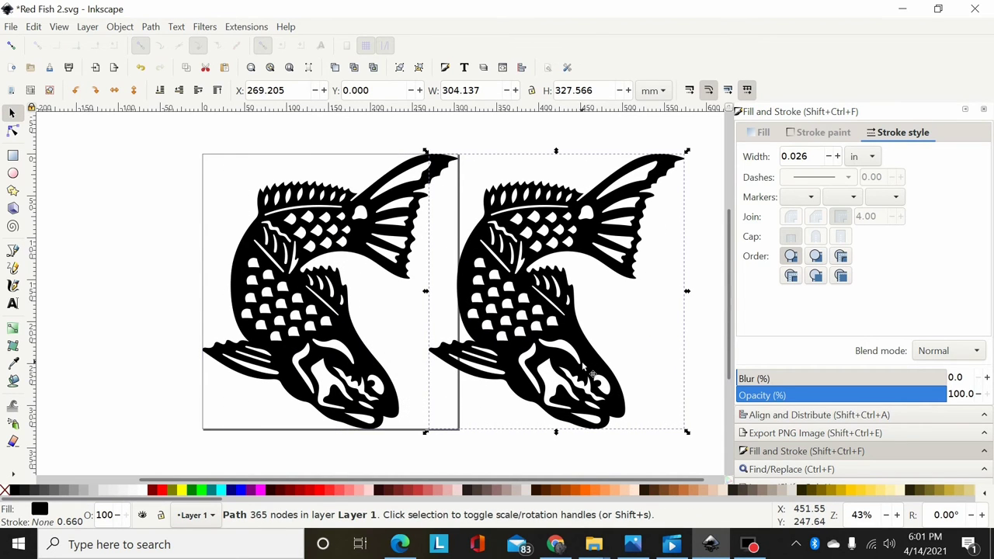
key(ctrl+shift+k)
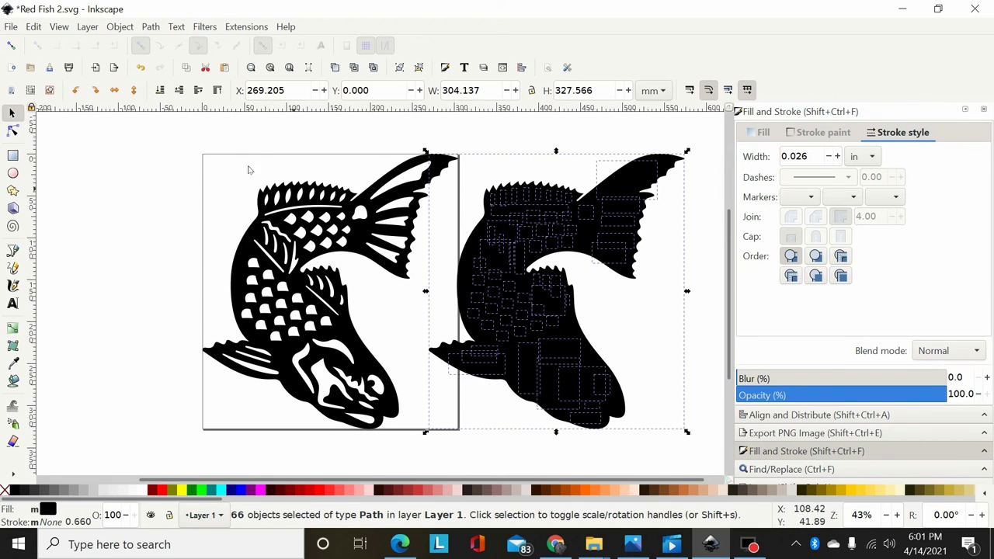
click(148, 26)
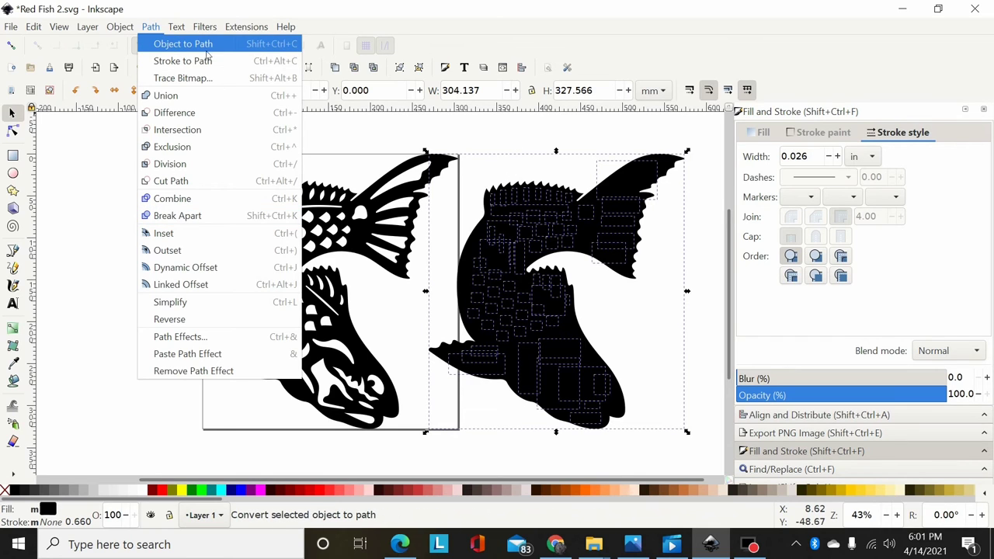
click(175, 95)
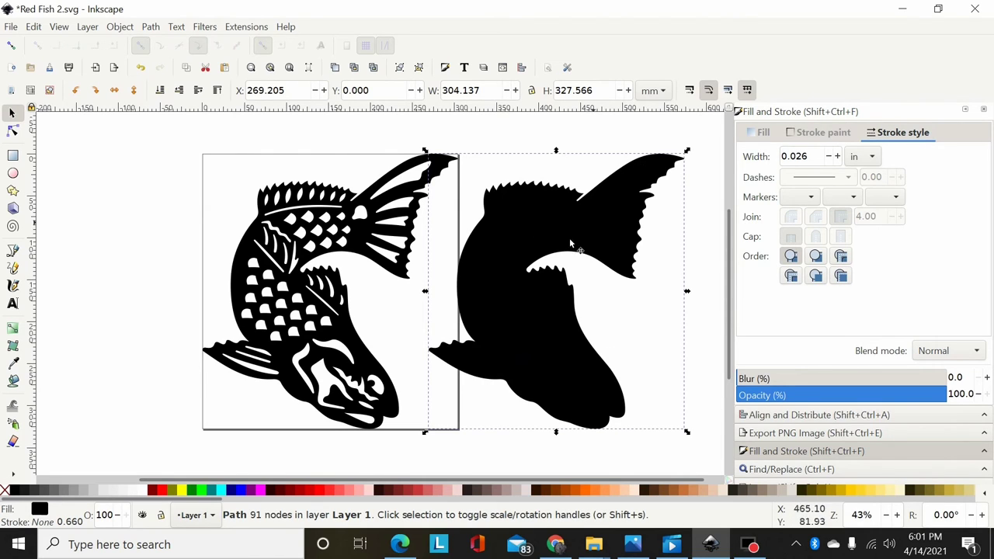
Step: Zoom in to 86% and scroll around the 304.137 × 327.566 mm fish silhouette's fin edges
click(12, 130)
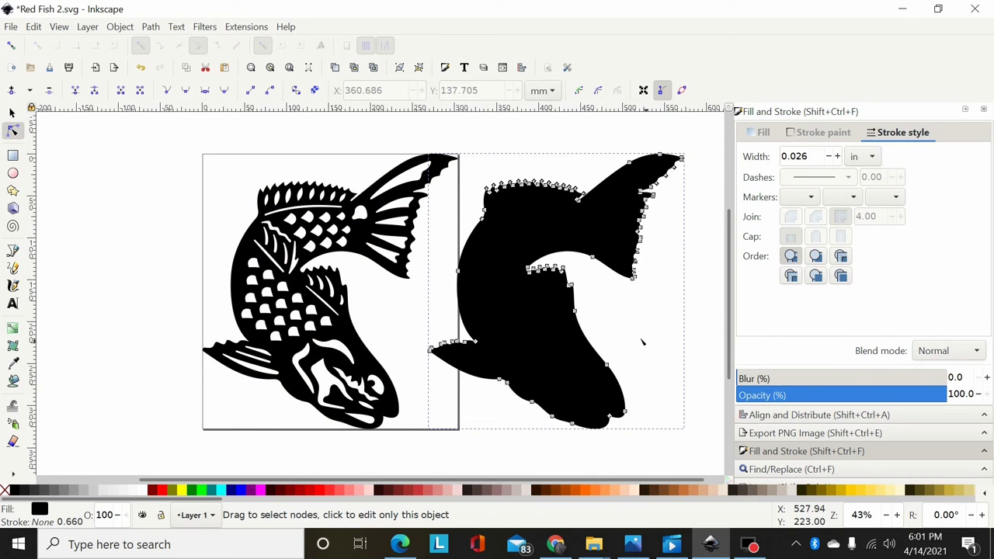
click(12, 113)
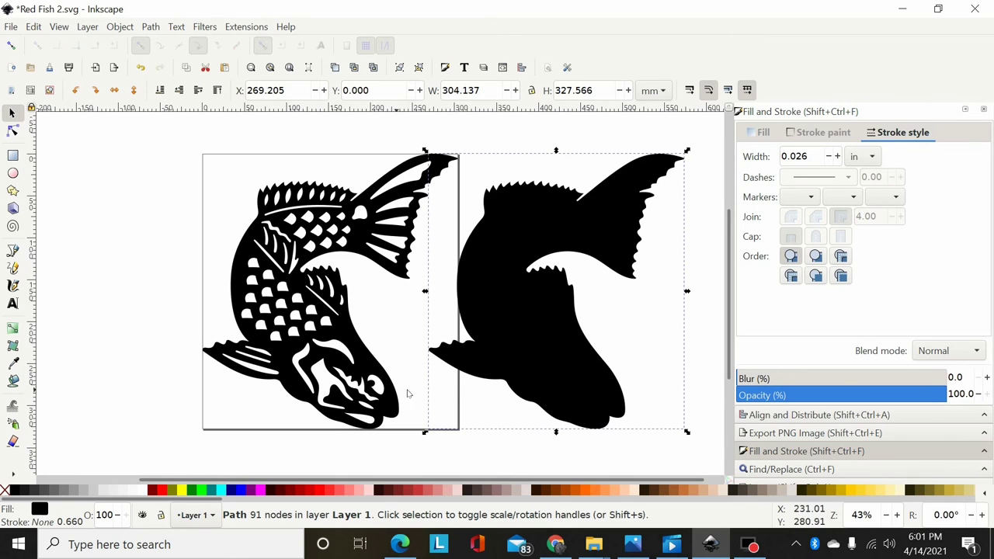
click(147, 27)
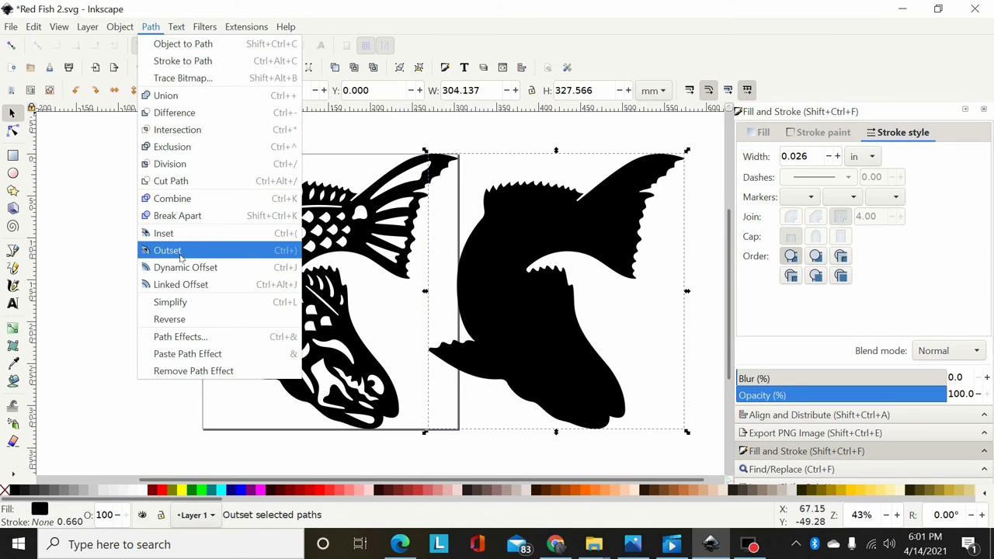
key(Escape)
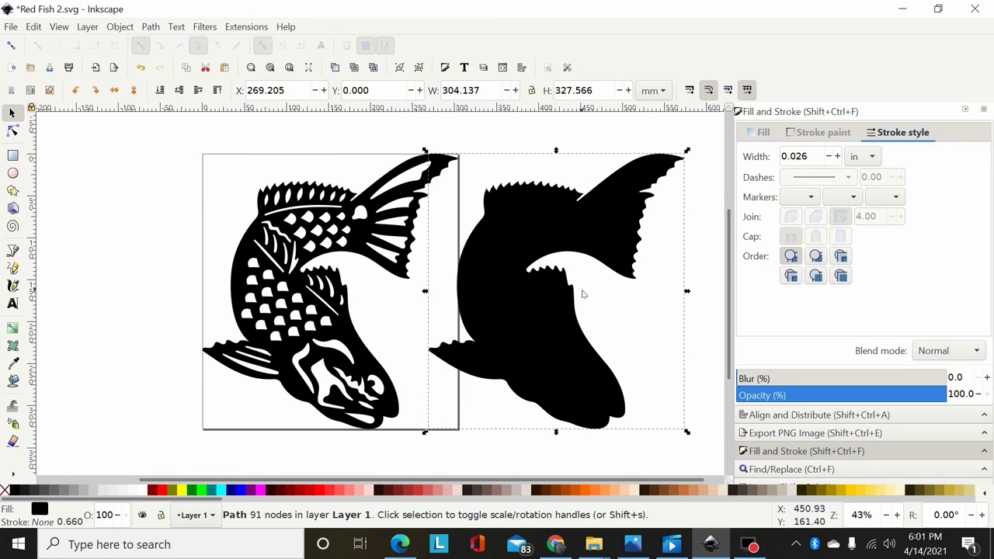
key(plus)
key(plus)
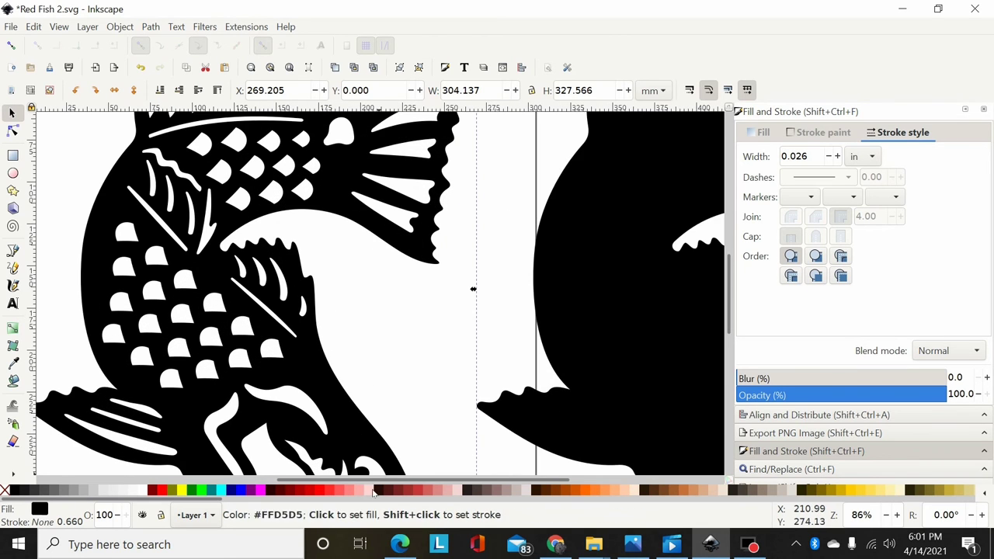
drag(379, 483, 498, 483)
scroll(560, 259, up, 3)
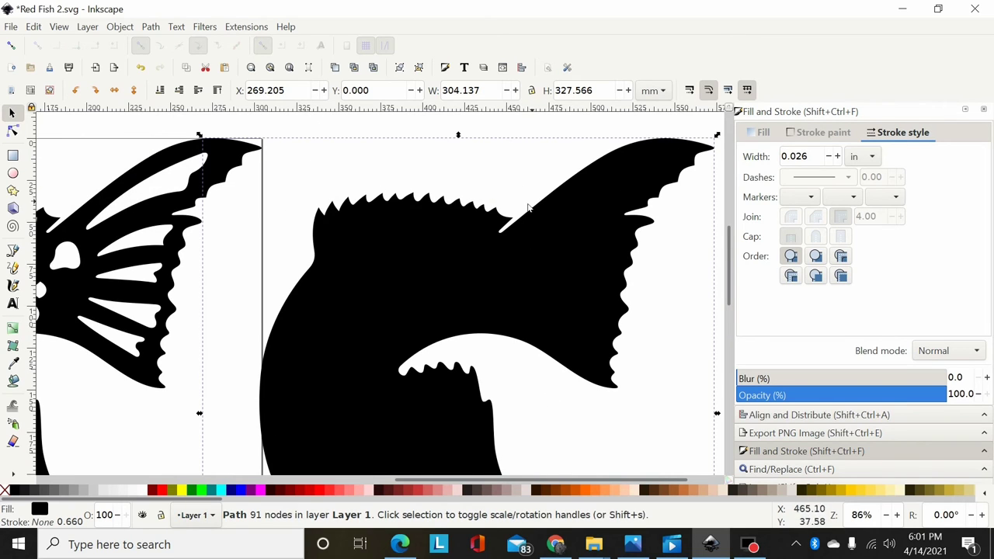
scroll(488, 362, down, 3)
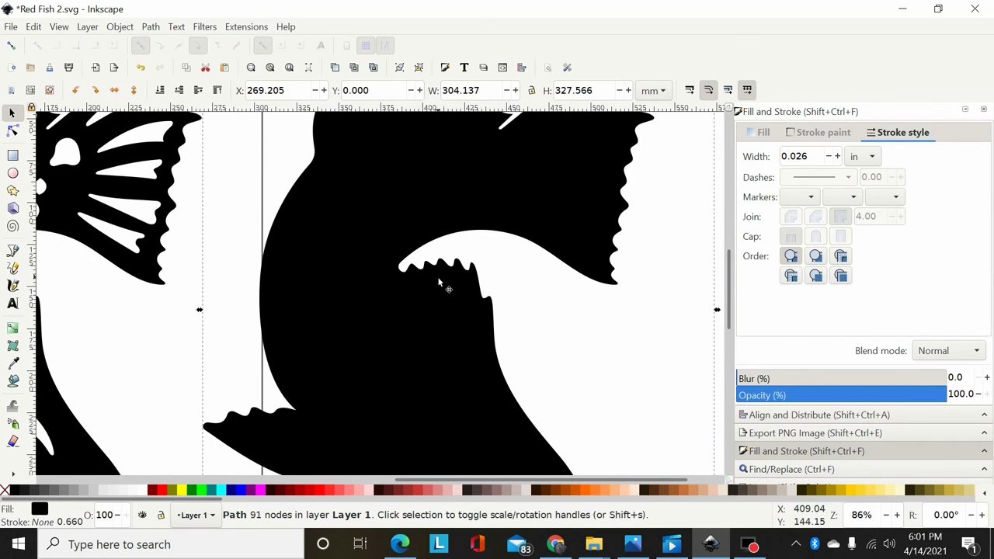
scroll(450, 272, down, 1)
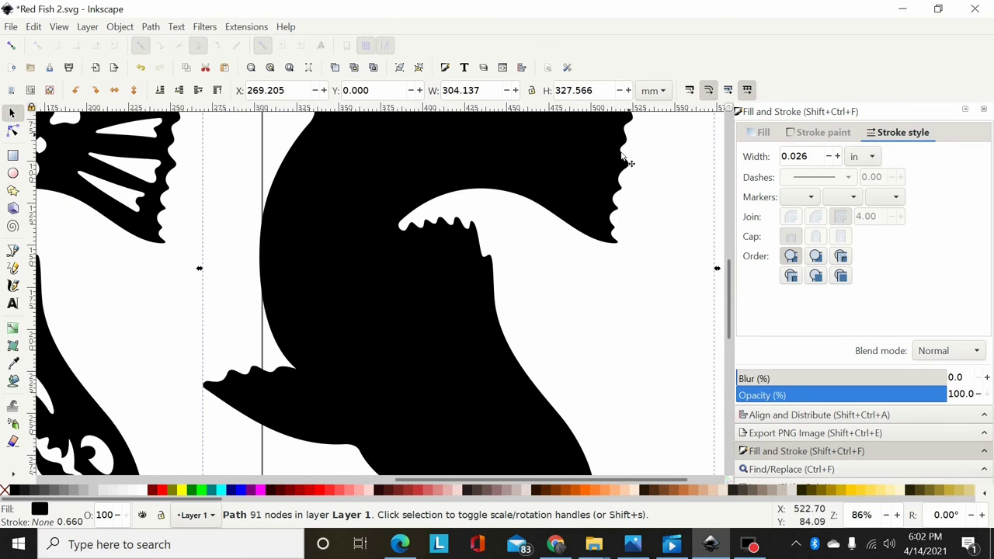
scroll(575, 194, up, 3)
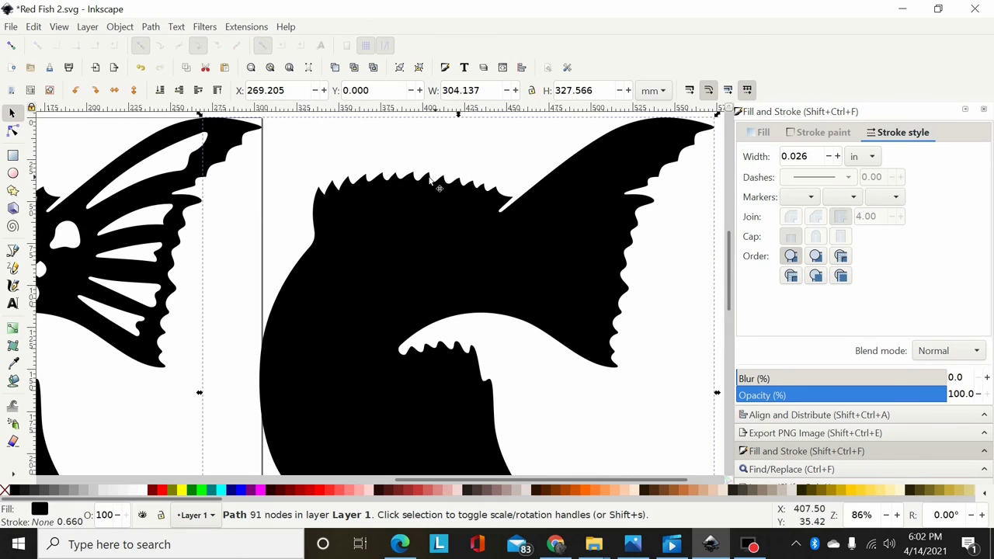
Step: Create a linked offset of the black fish silhouette
click(421, 240)
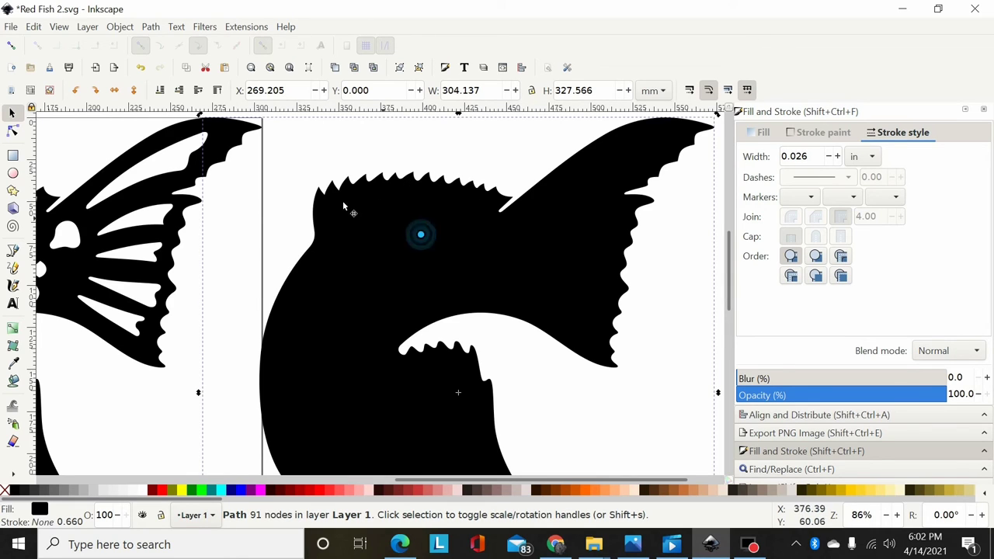
click(150, 27)
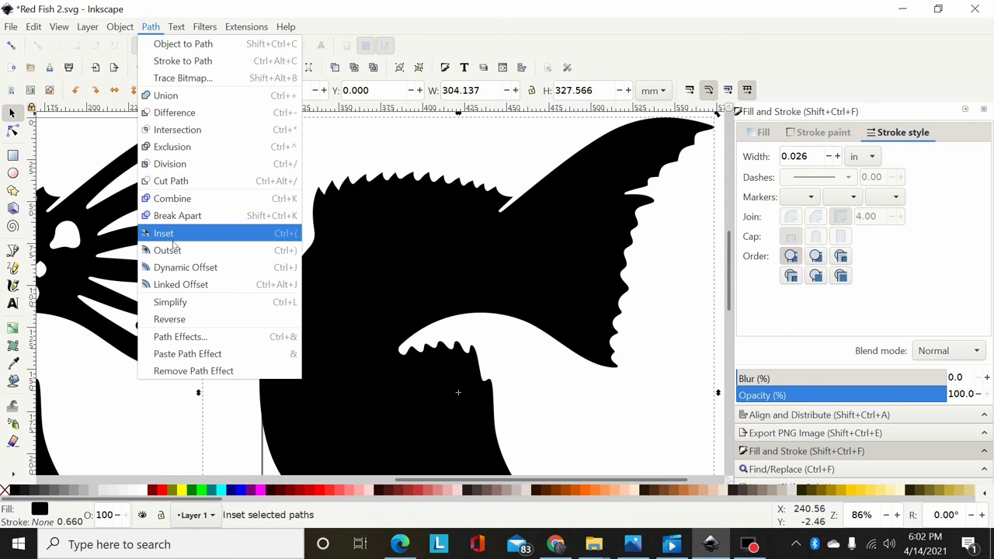
click(180, 282)
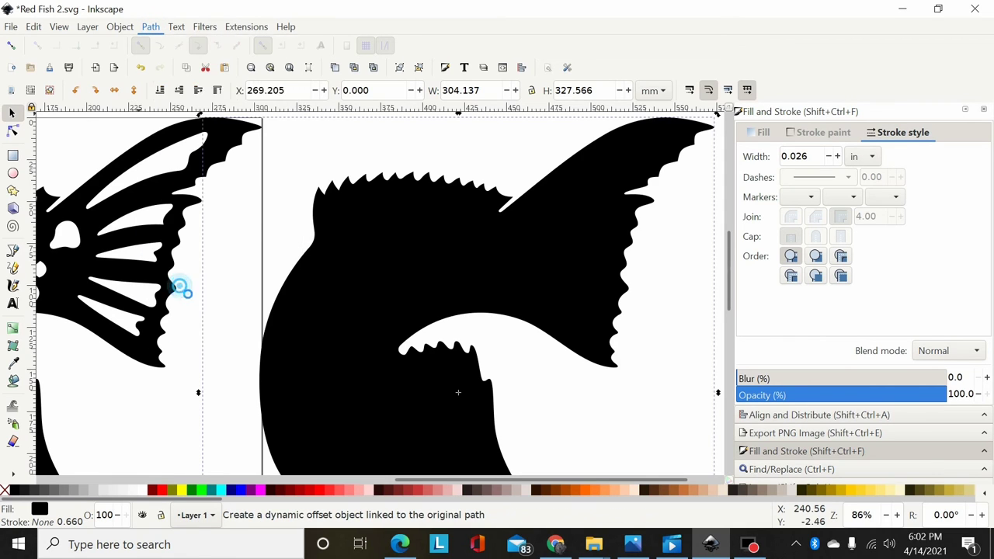
Step: Colour the offset blue and outset it 2.782191 pt to 309.665 × 333.129 mm
click(235, 489)
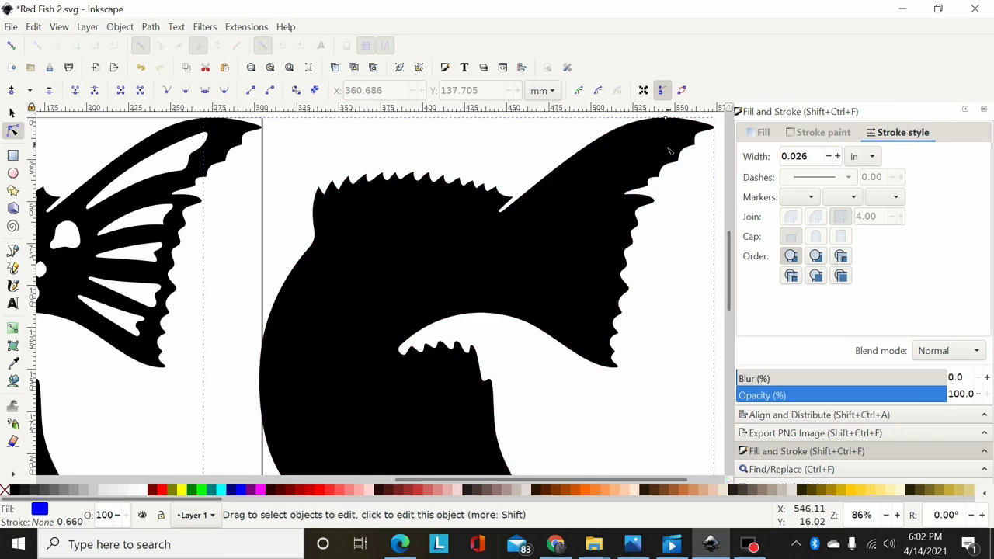
scroll(668, 154, up, 1)
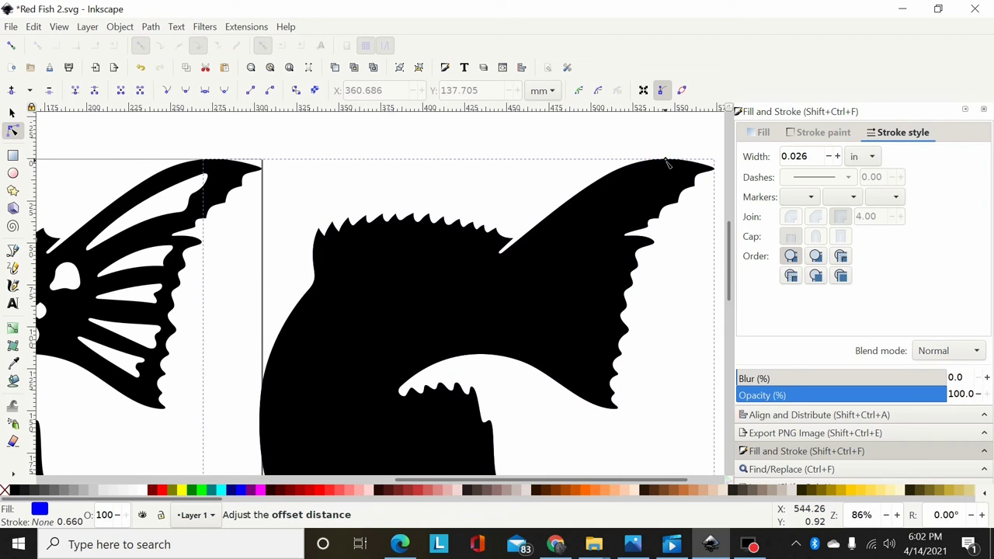
drag(667, 161, 666, 156)
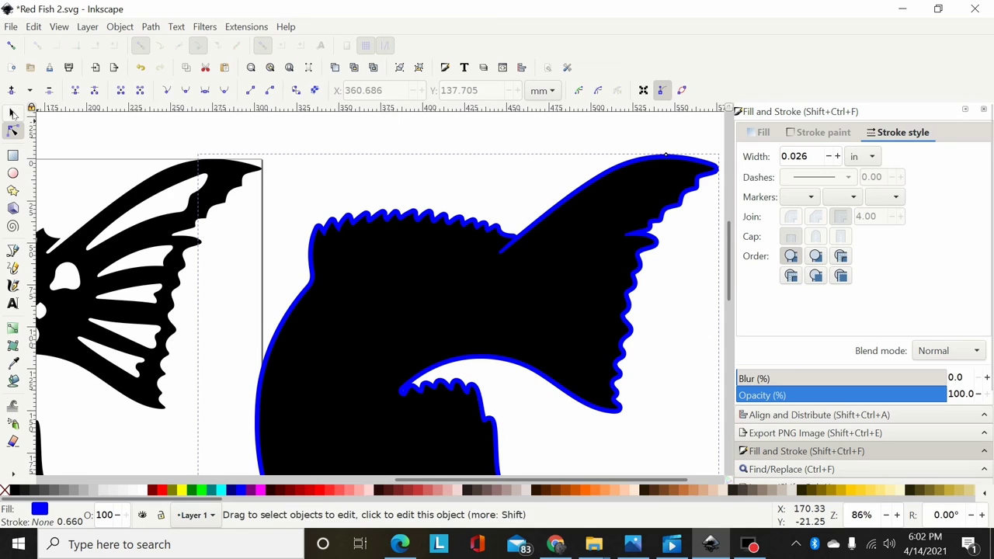
click(12, 113)
Step: Convert the blue offset with Object to Path, then delete the black fish body
click(150, 26)
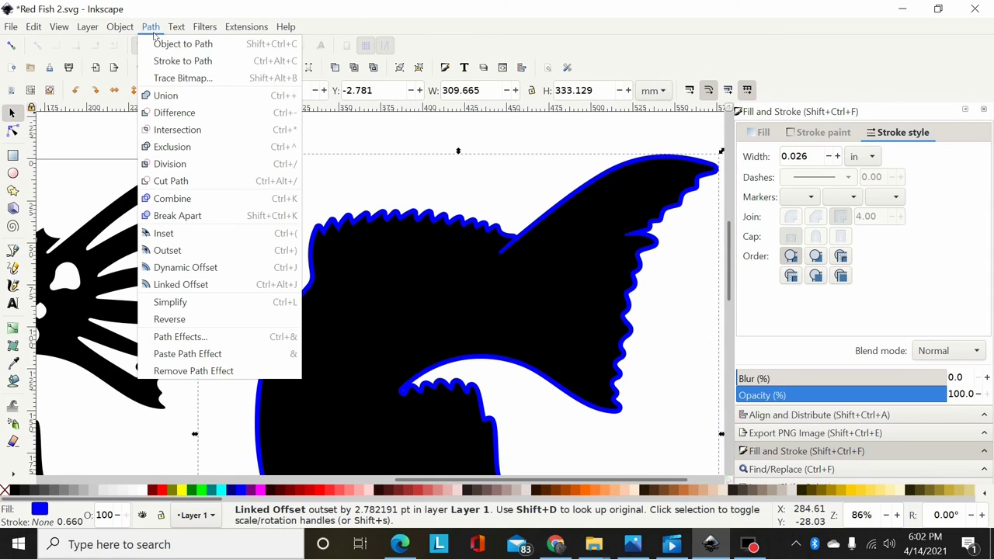
click(179, 44)
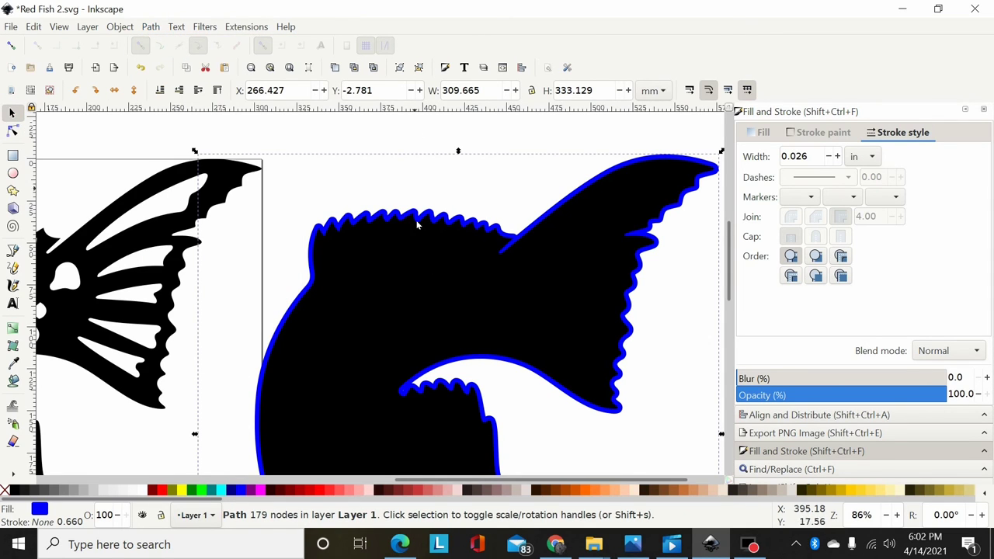
click(548, 291)
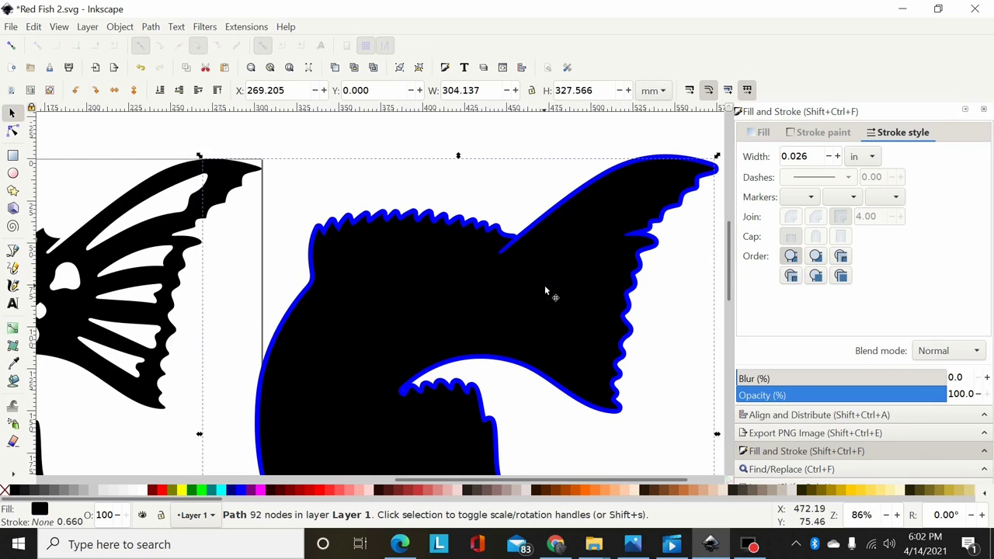
key(Delete)
scroll(536, 280, down, 10)
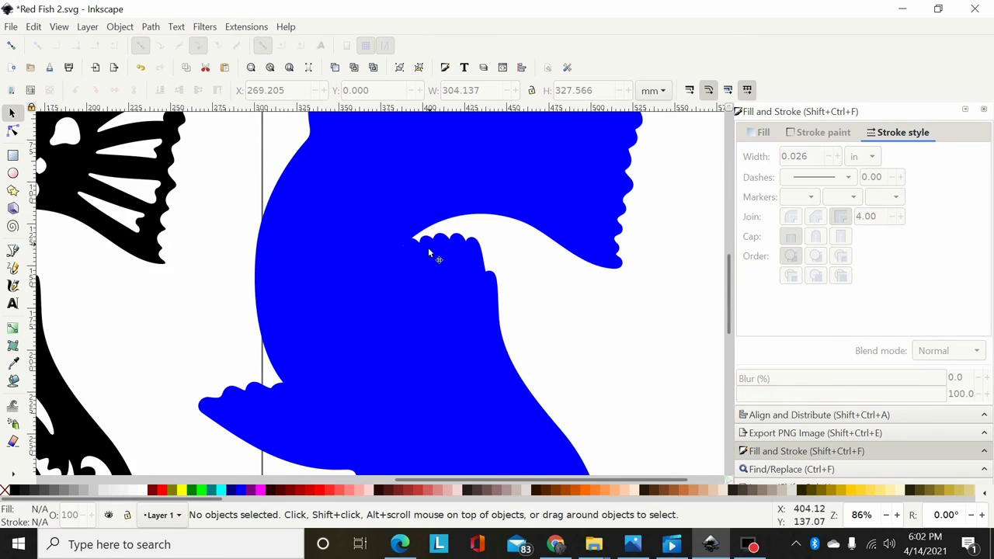
scroll(519, 293, up, 5)
scroll(140, 203, up, 2)
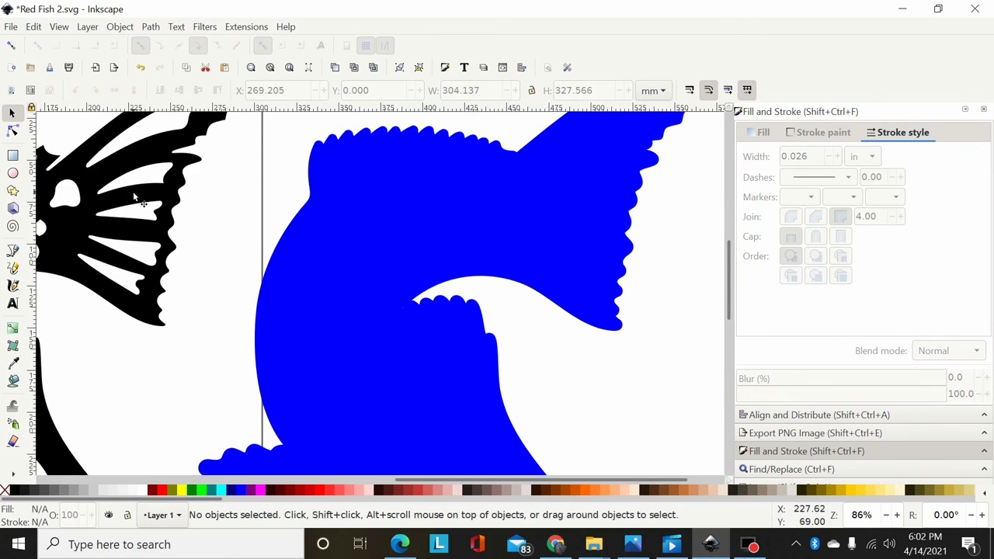
scroll(146, 184, up, 3)
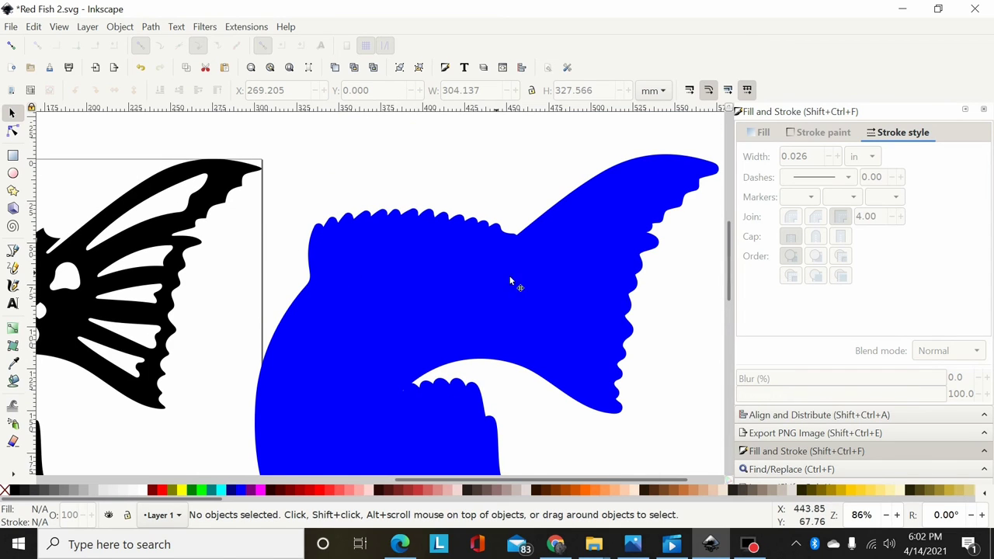
ctrl+scroll(451, 395, up, 4)
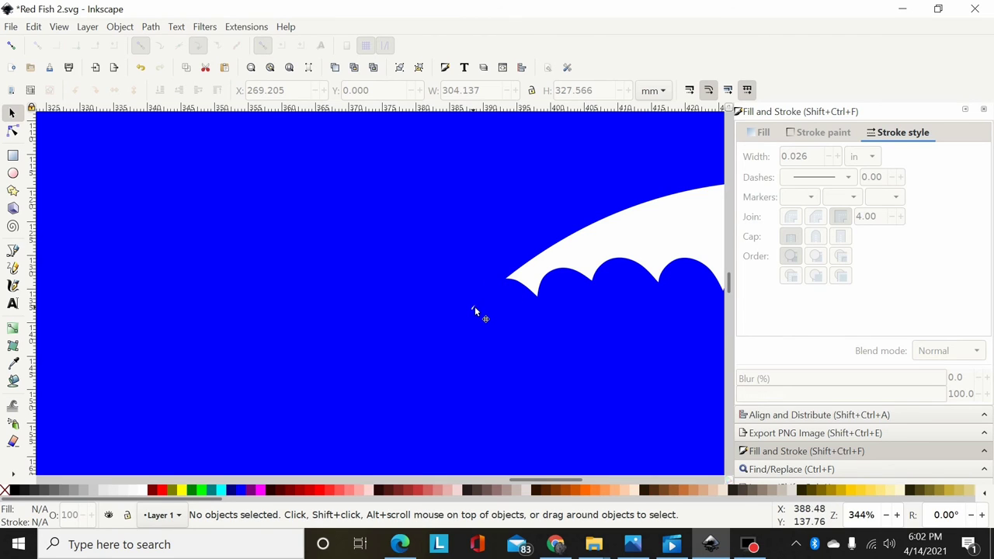
click(13, 130)
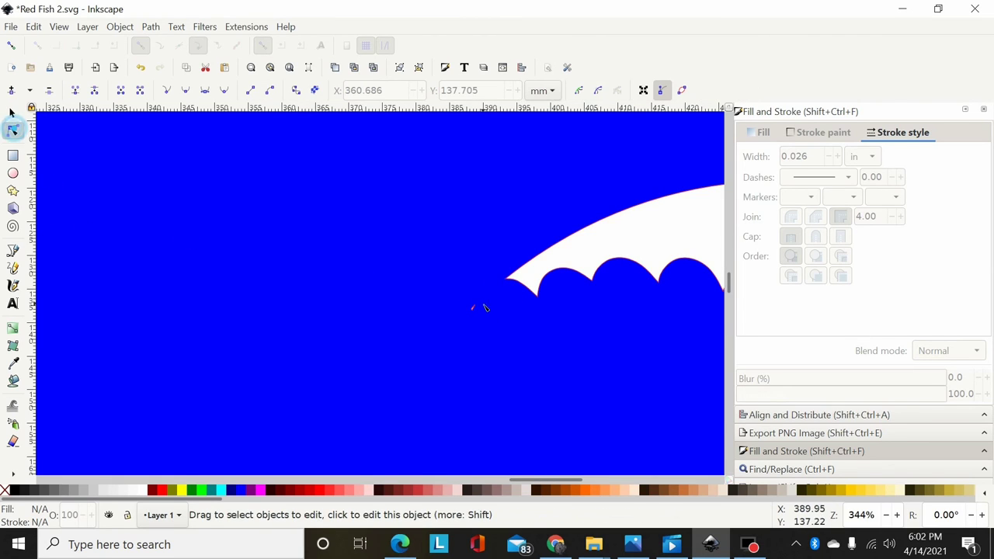
click(485, 309)
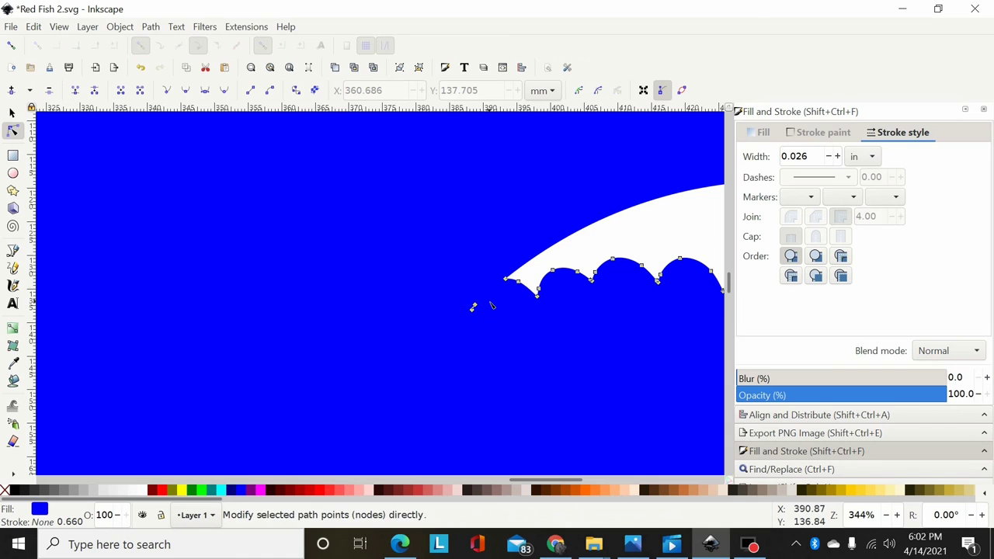
scroll(473, 307, down, 3)
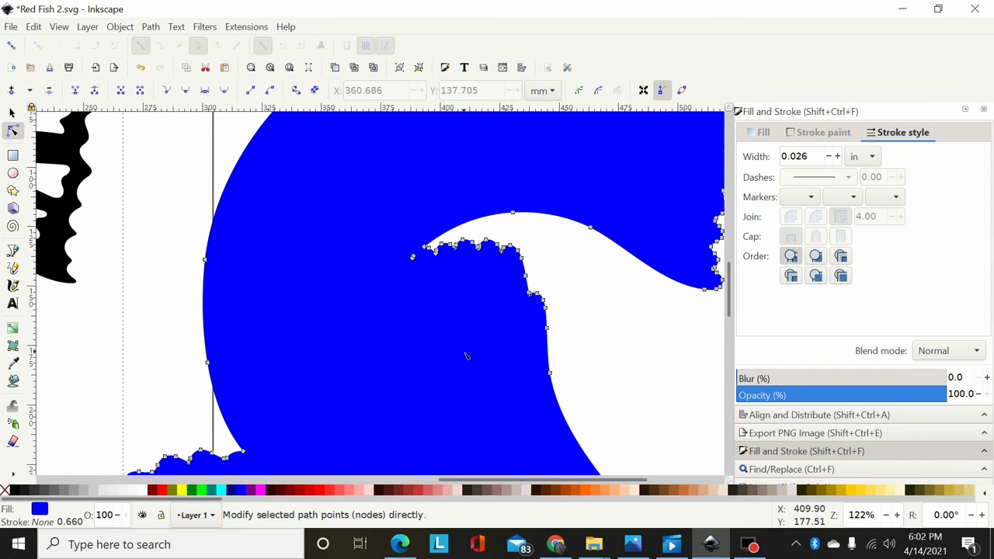
key(minus)
key(minus)
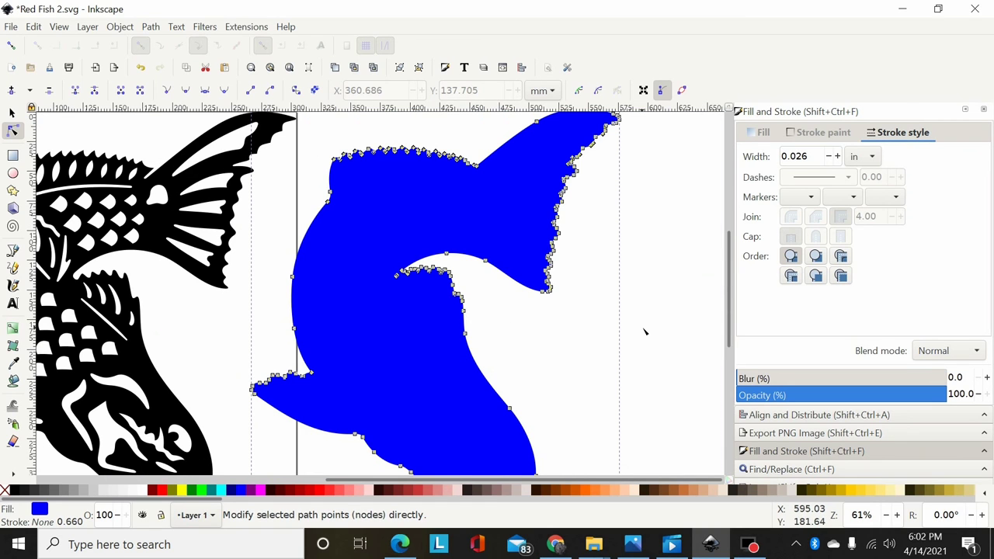
key(s)
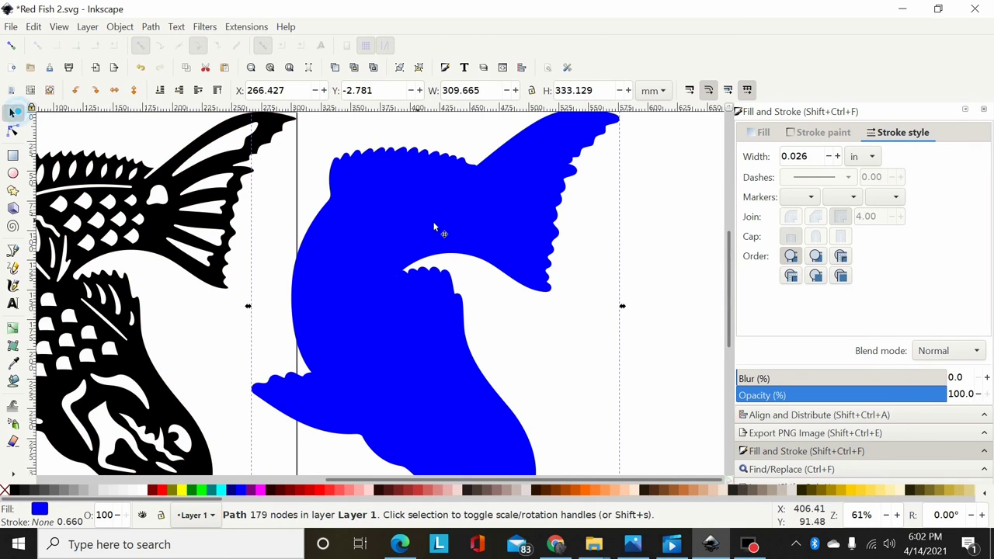
ctrl+shift+click(448, 233)
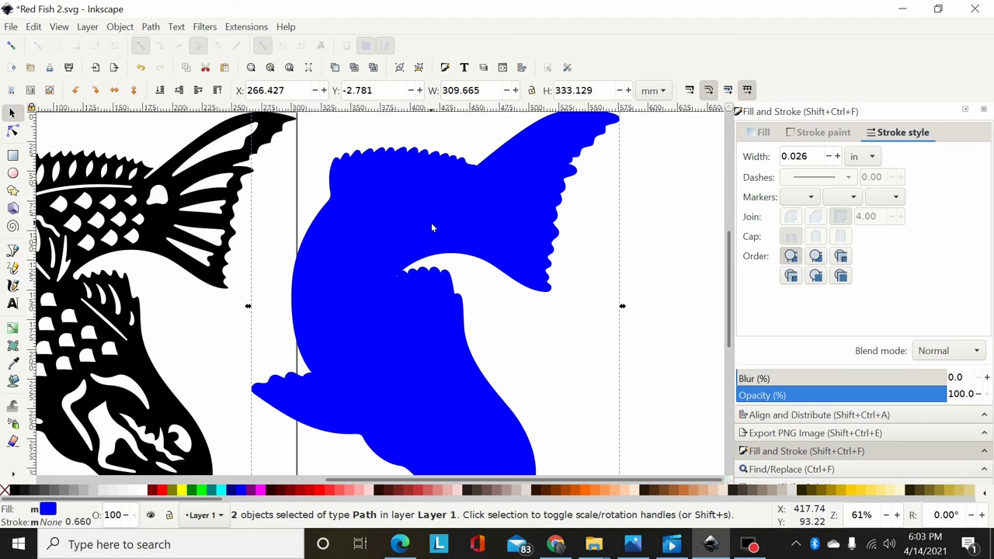
shift+click(433, 228)
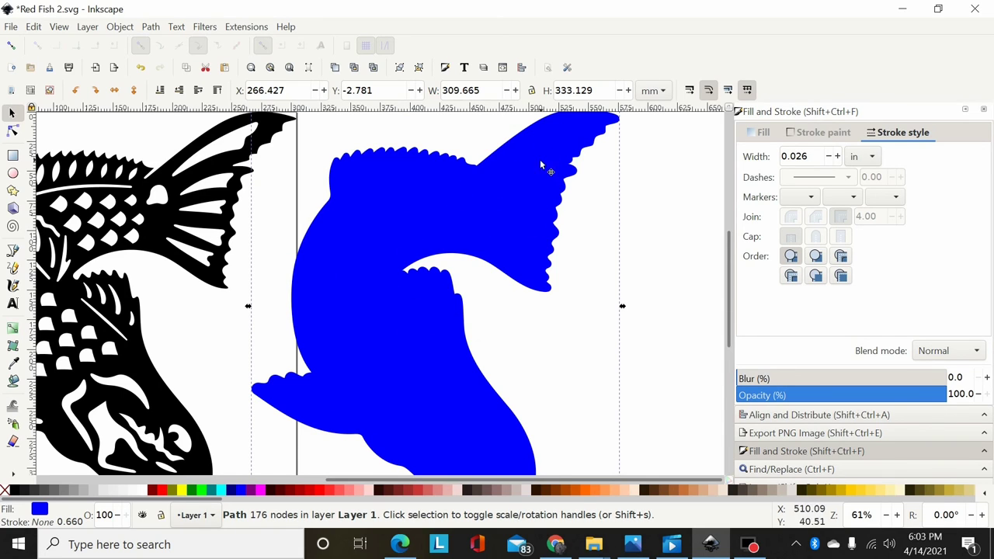
Step: Delete a notch node from the blue fish's top edge, undoing one mistaken change
scroll(491, 229, up, 4)
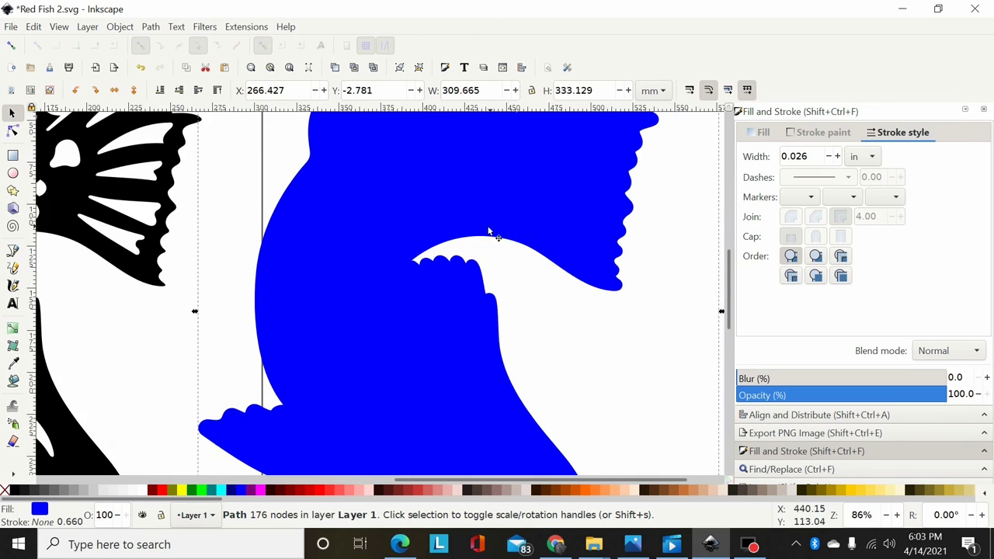
scroll(484, 223, up, 10)
scroll(458, 223, up, 2)
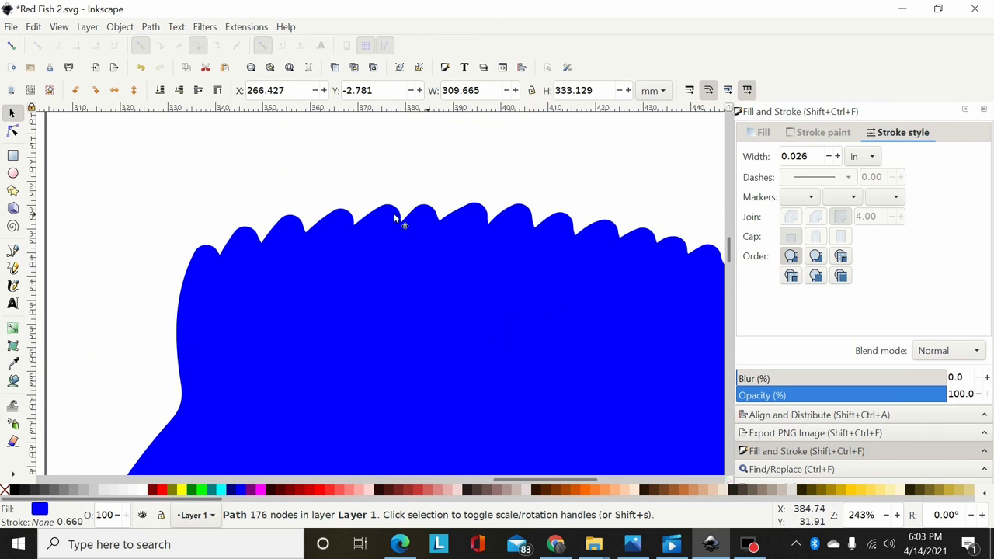
click(12, 130)
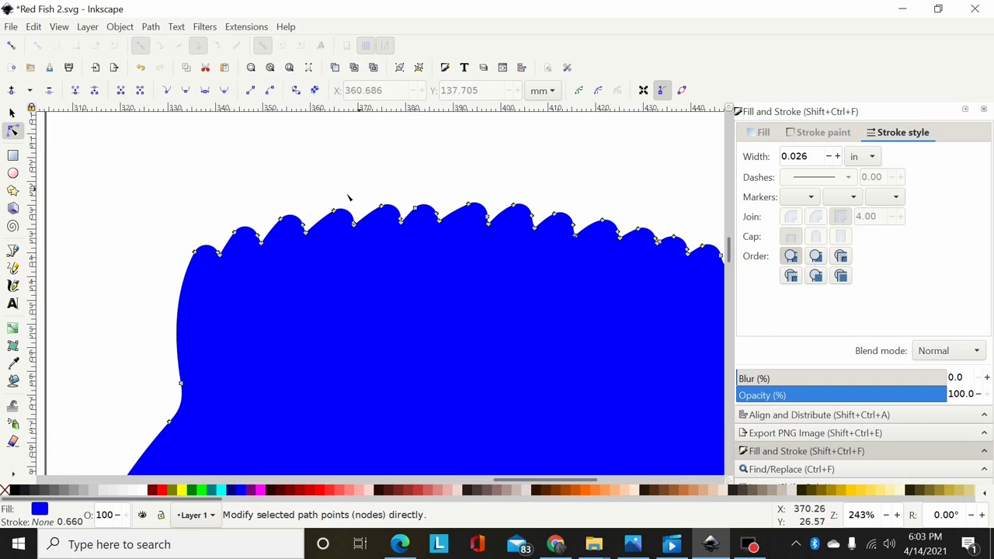
drag(505, 480, 527, 479)
ctrl+scroll(435, 276, up, 3)
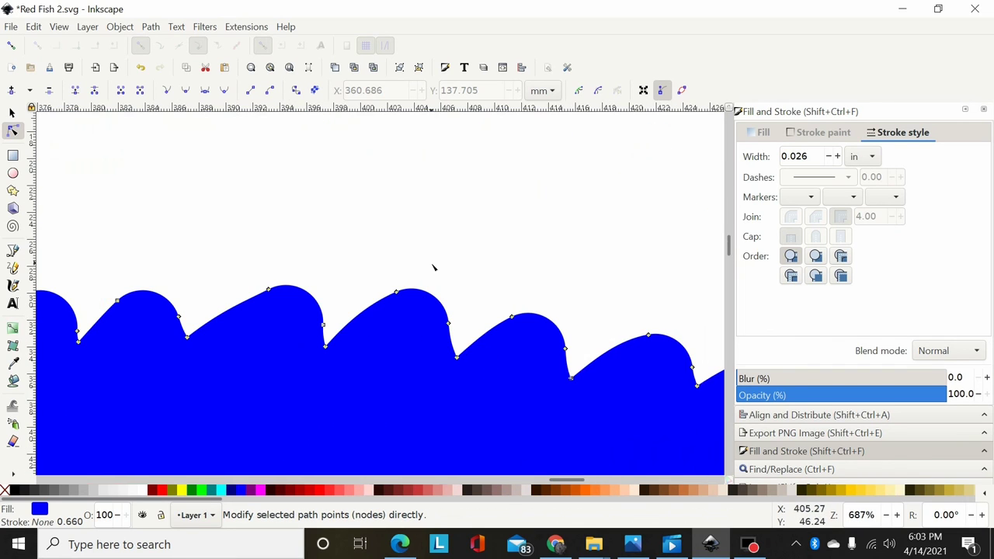
drag(353, 305, 323, 301)
key(Delete)
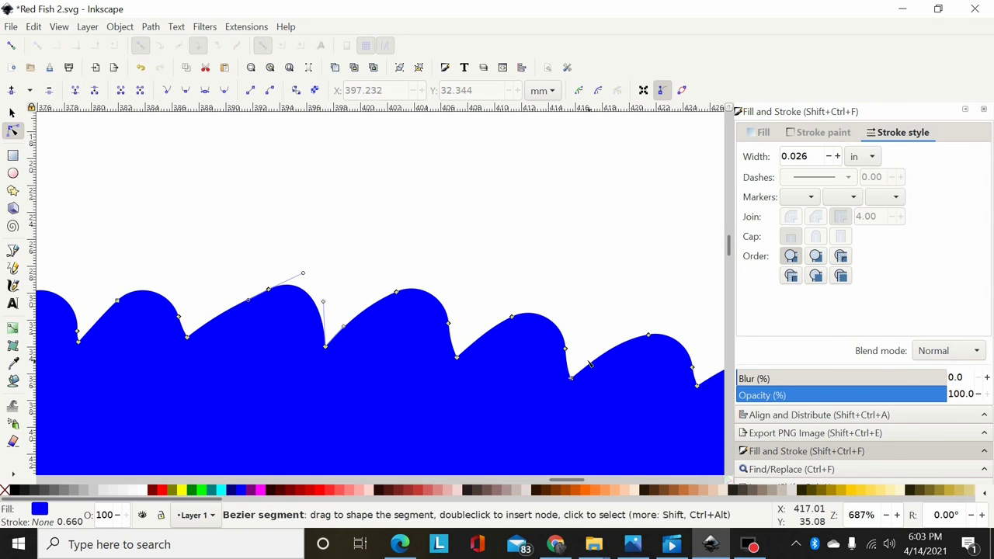
drag(592, 350, 548, 401)
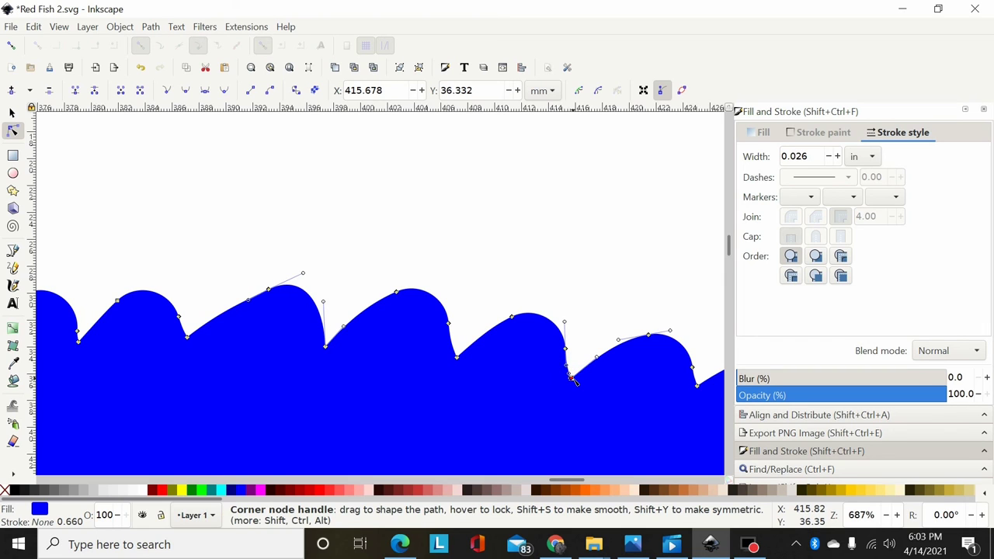
key(Tab)
key(ctrl+z)
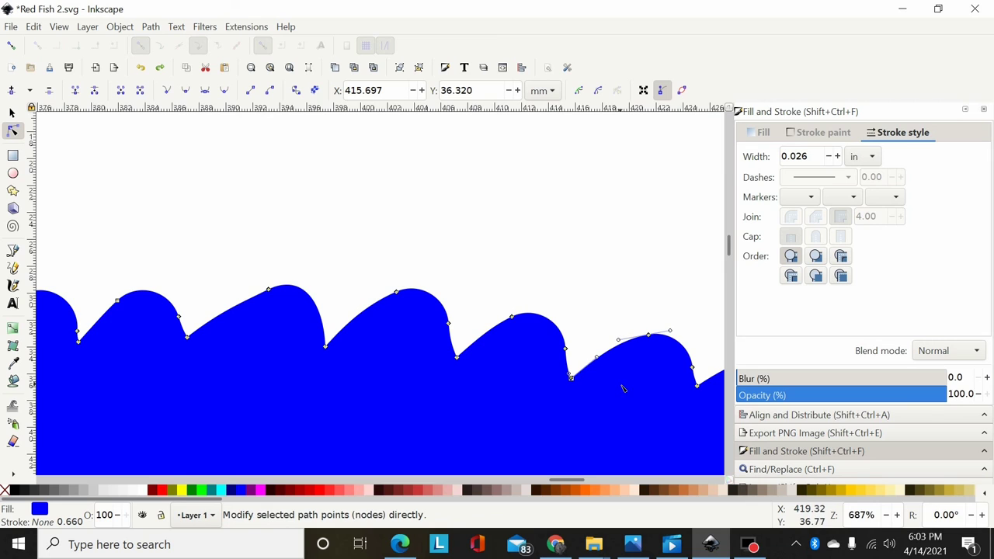
click(572, 380)
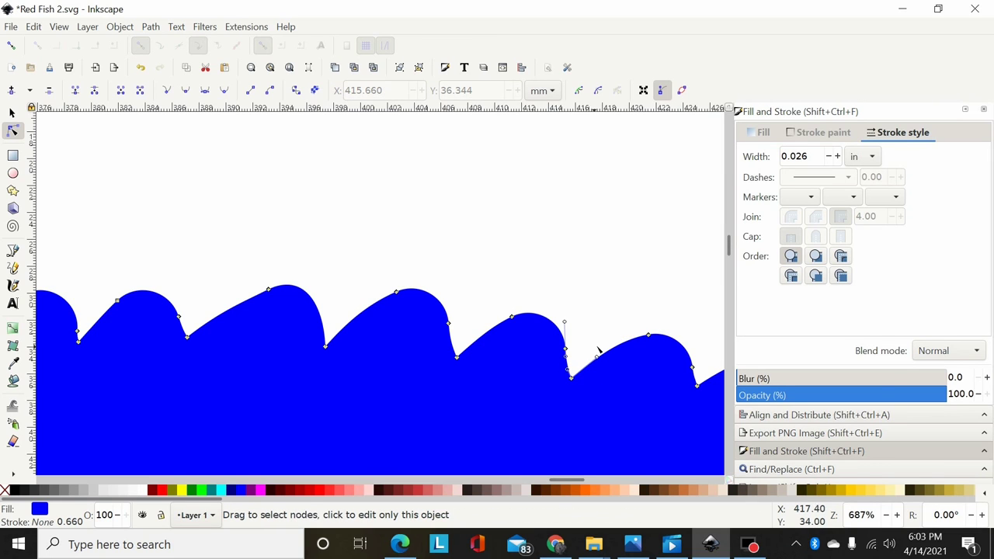
Step: Delete two more notch nodes and smooth two edge nodes, leaving a 173-node path
drag(556, 480, 576, 479)
scroll(546, 415, down, 3)
drag(480, 275, 450, 319)
key(Delete)
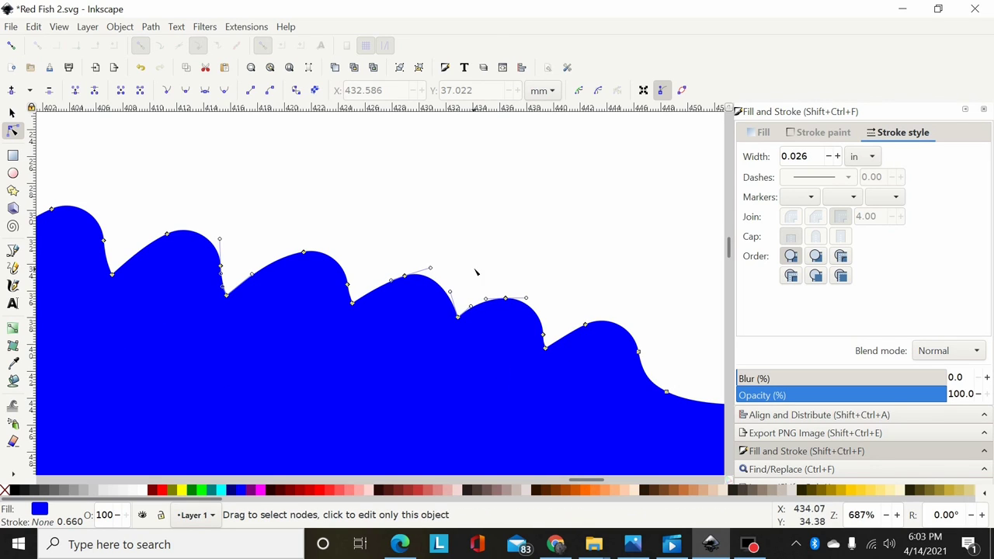
drag(559, 253, 380, 315)
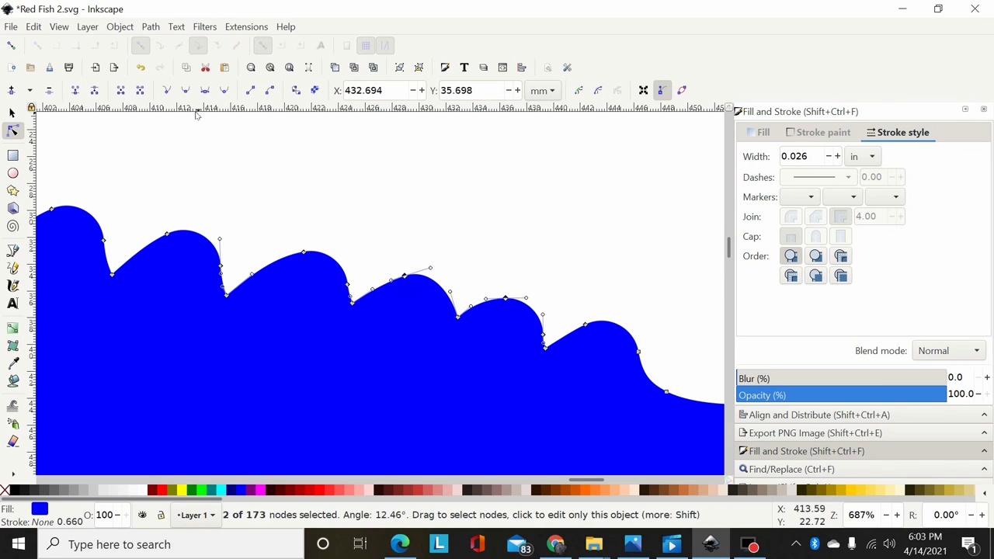
click(187, 91)
scroll(501, 260, down, 6)
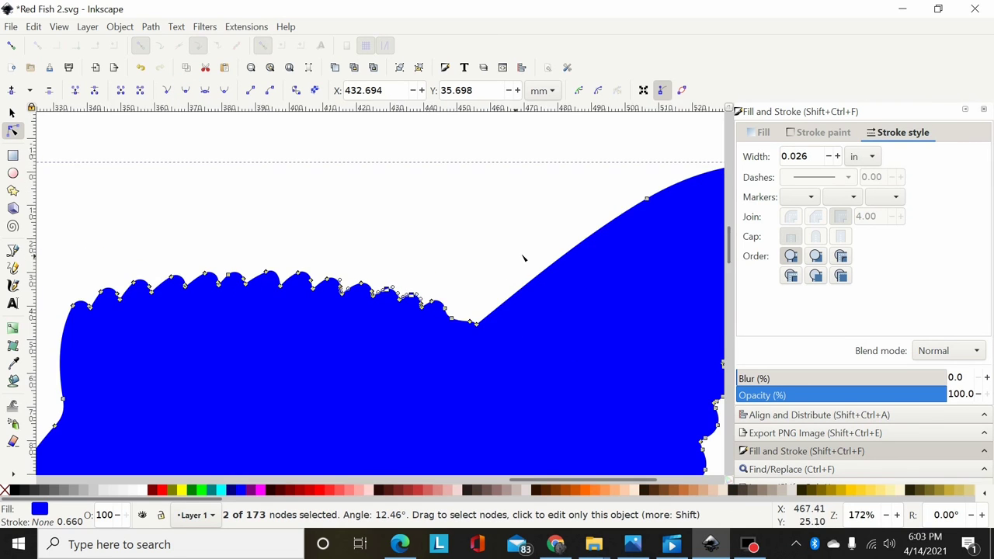
Step: Delete the extra nodes along the blue fish fin's top curve, leaving the path at 172 nodes
drag(598, 210, 577, 230)
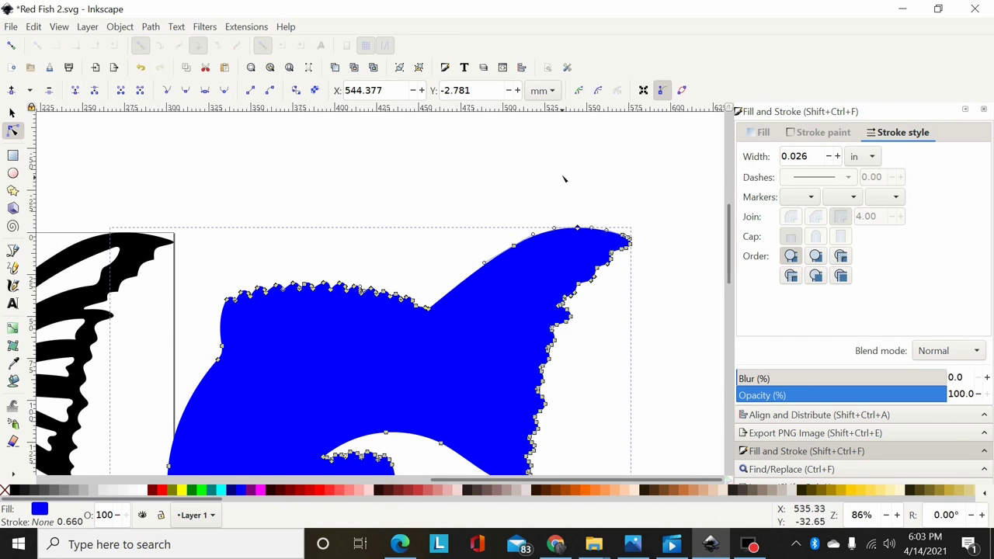
key(Delete)
scroll(436, 293, down, 1)
scroll(437, 293, down, 6)
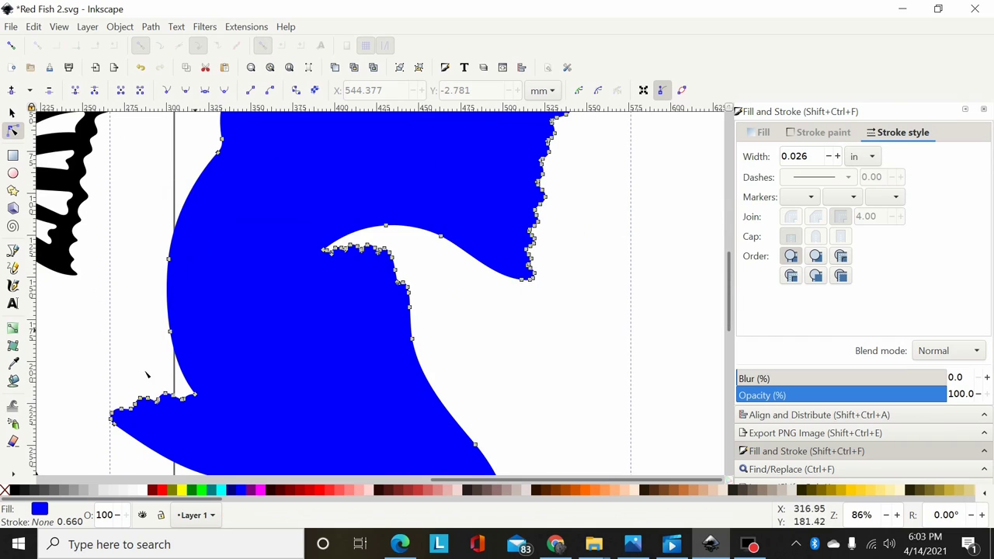
scroll(467, 397, down, 5)
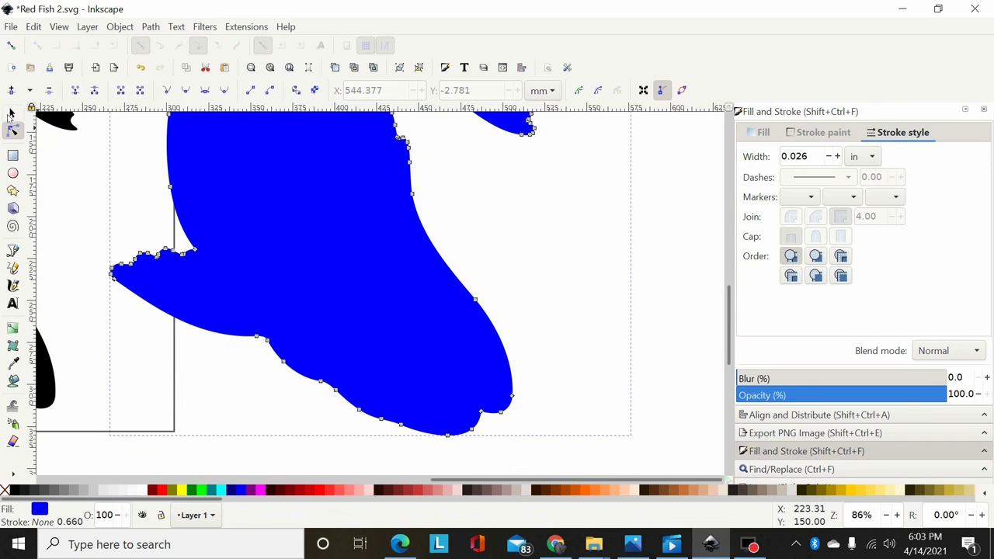
click(12, 113)
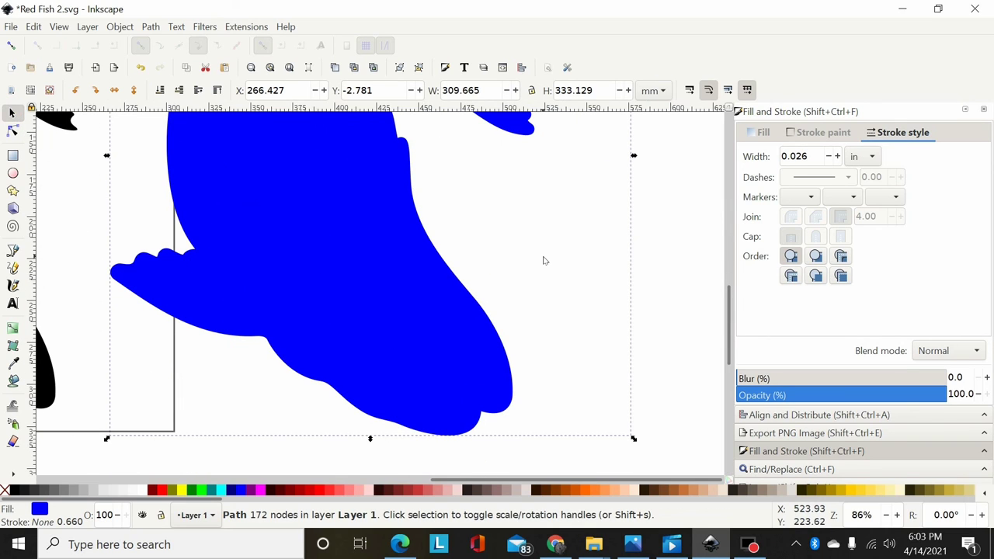